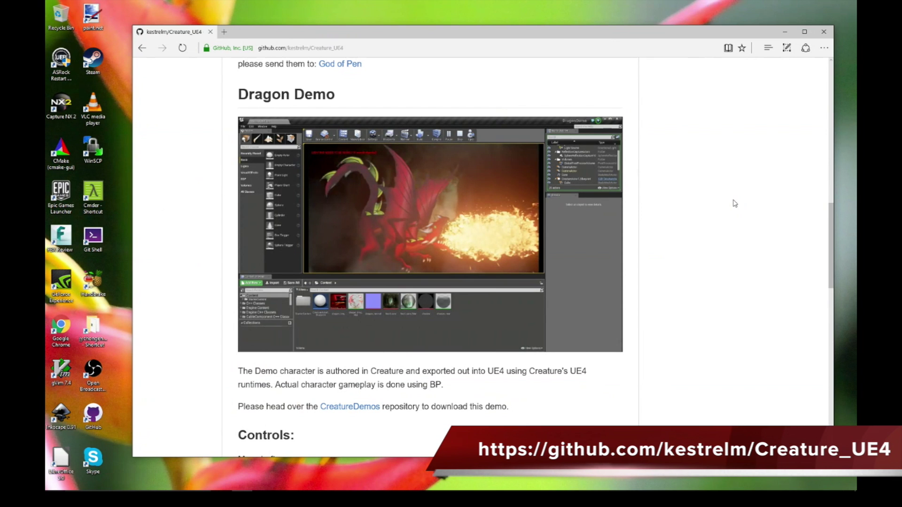
Scroll to the top of the Creature_UE4 repository page and select its full web address
scroll(734, 203, up, 10)
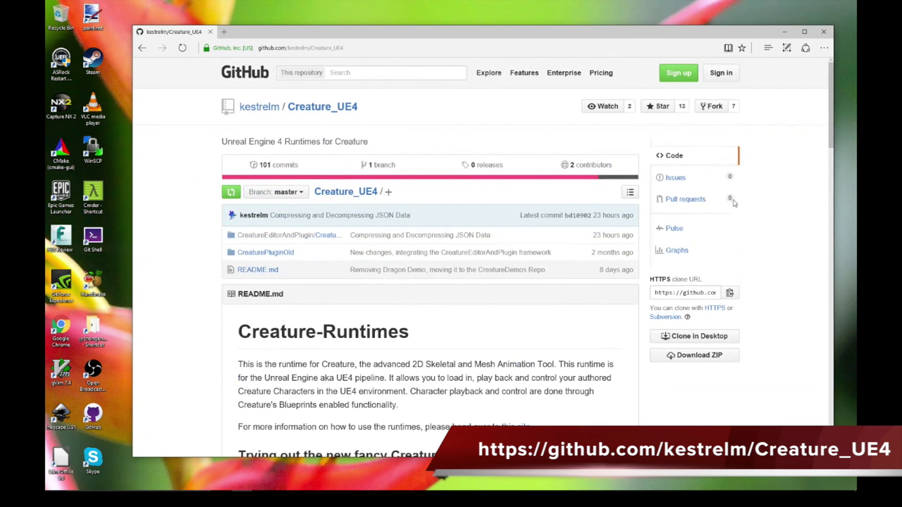
click(363, 48)
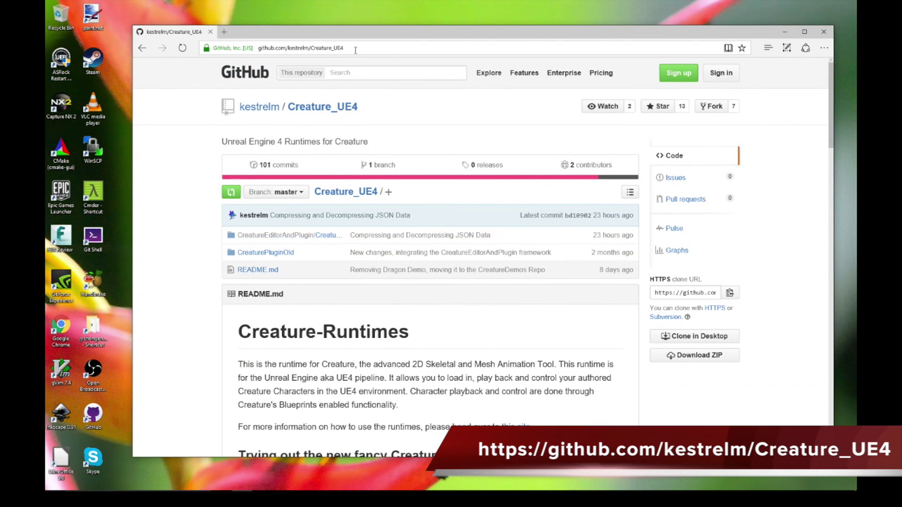
click(376, 48)
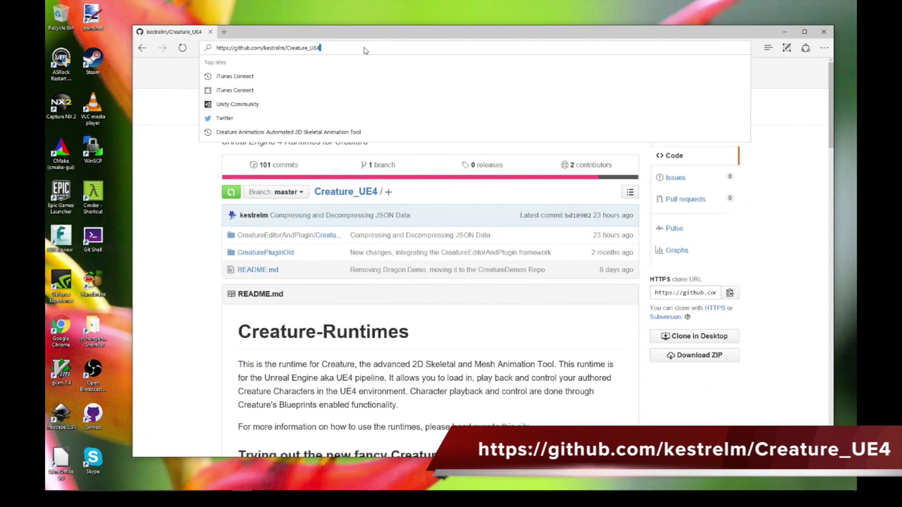
drag(366, 50, 207, 47)
click(171, 185)
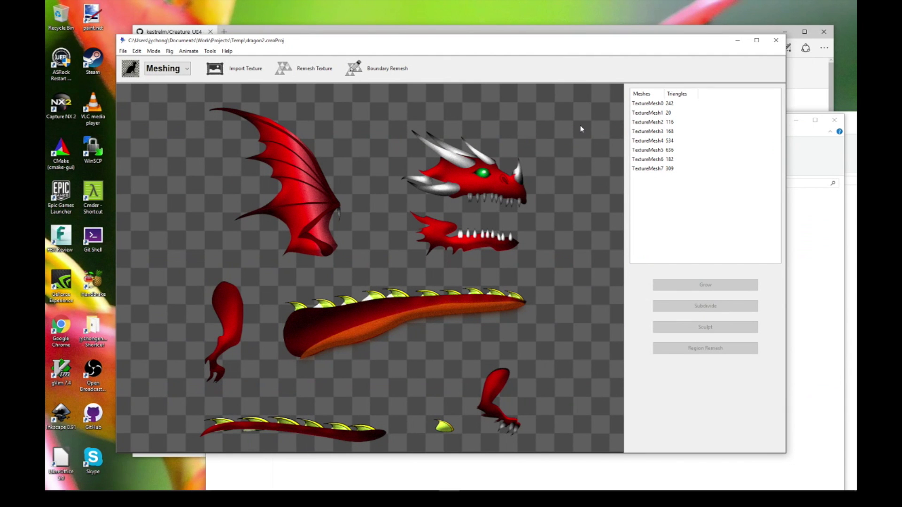
Inspect the mesh on each dragon part: head, jaw, wing, tail pieces, legs and spike
click(479, 191)
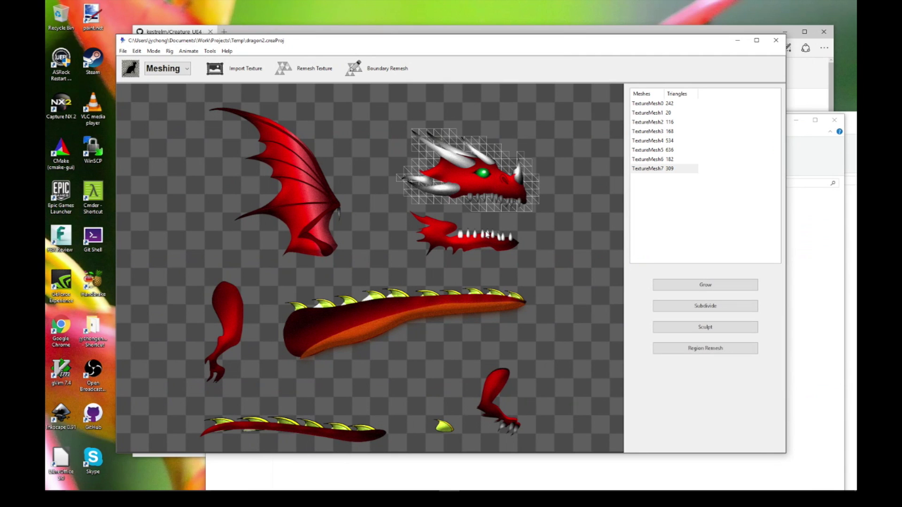
click(470, 235)
click(291, 188)
click(477, 309)
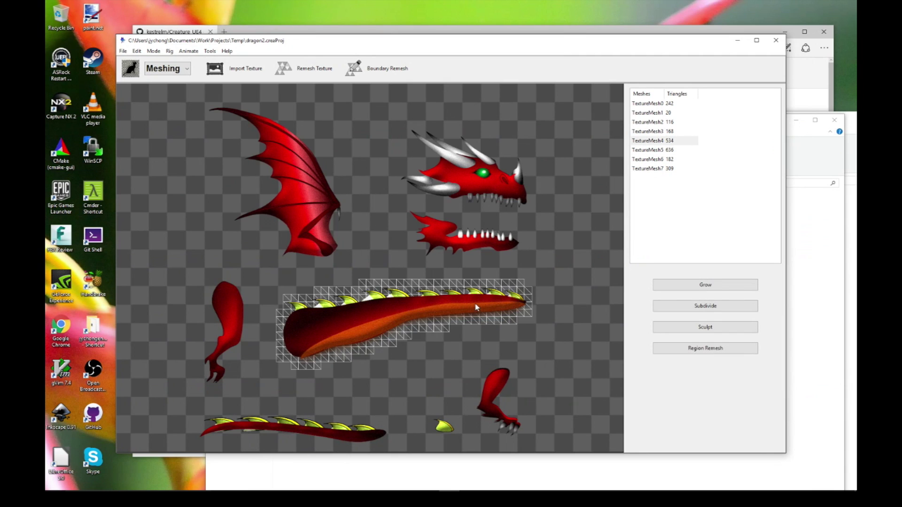
click(506, 389)
click(446, 428)
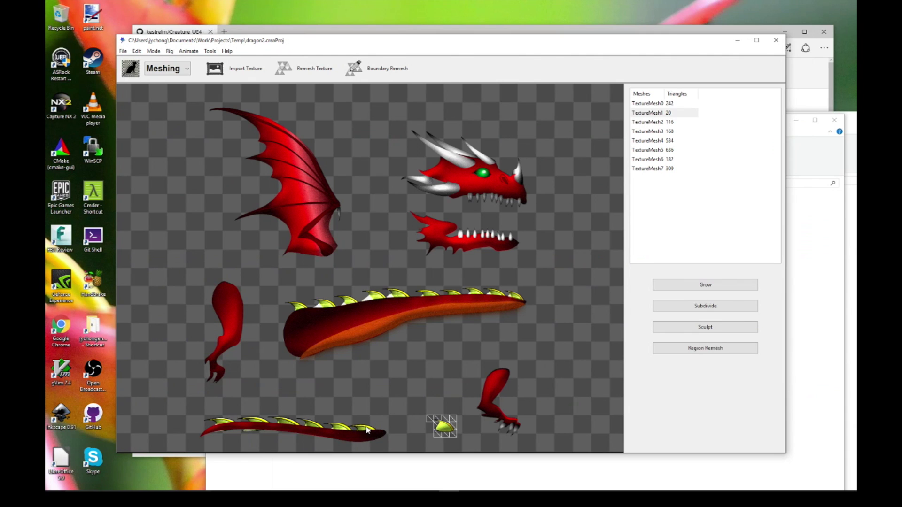
click(368, 430)
click(394, 347)
click(244, 320)
click(316, 184)
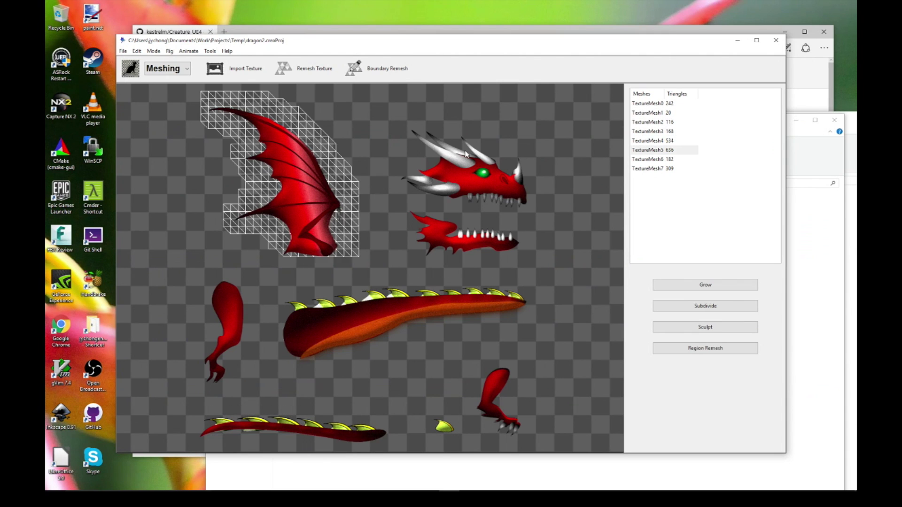
click(479, 155)
click(479, 237)
Switch the editing mode to Rig, then to Animate
click(172, 73)
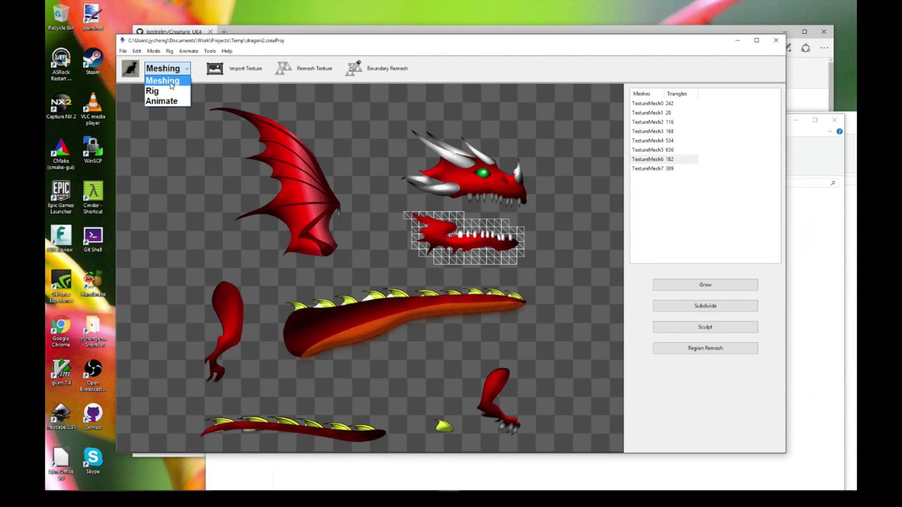
click(169, 89)
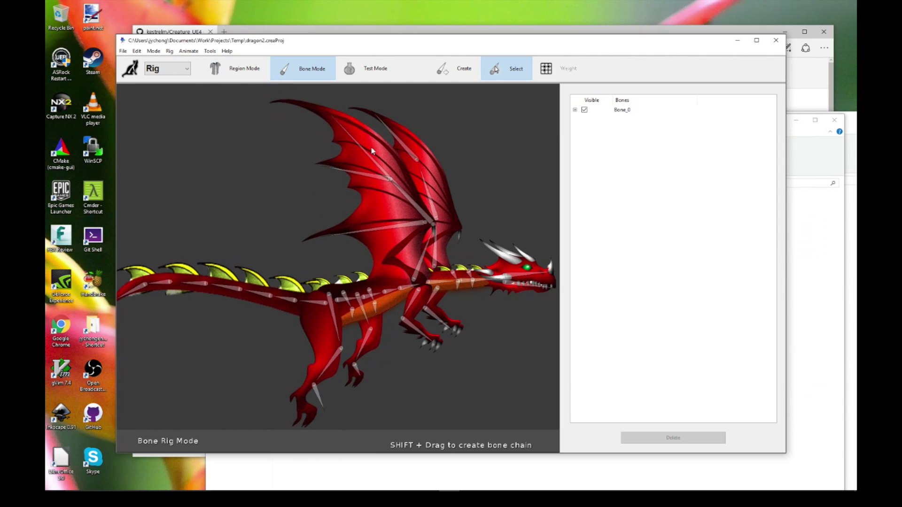
click(185, 70)
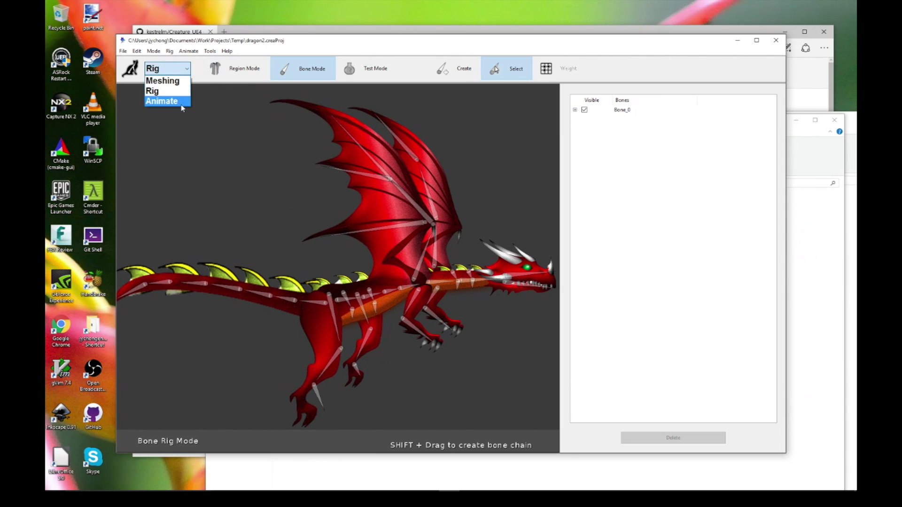
click(181, 100)
Load the ground_fire clip, play it, and stop back at frame 0
click(355, 79)
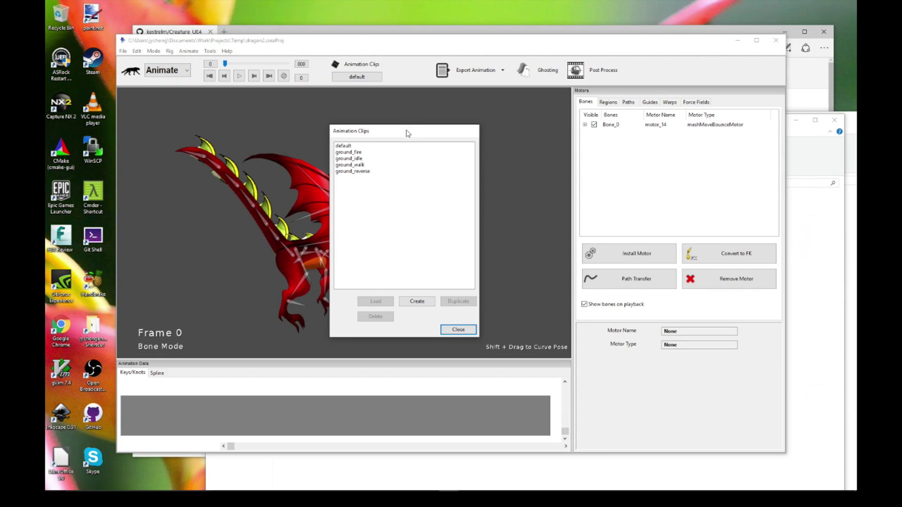
click(372, 152)
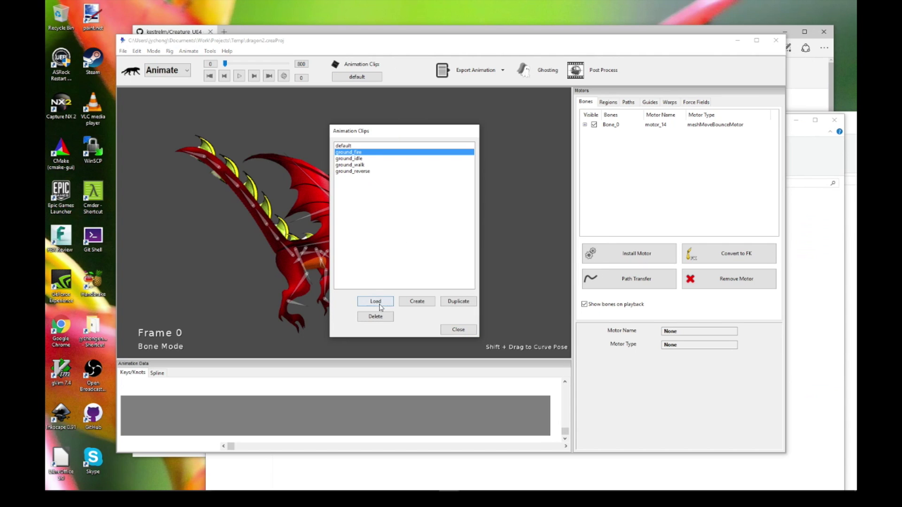
click(376, 302)
click(419, 234)
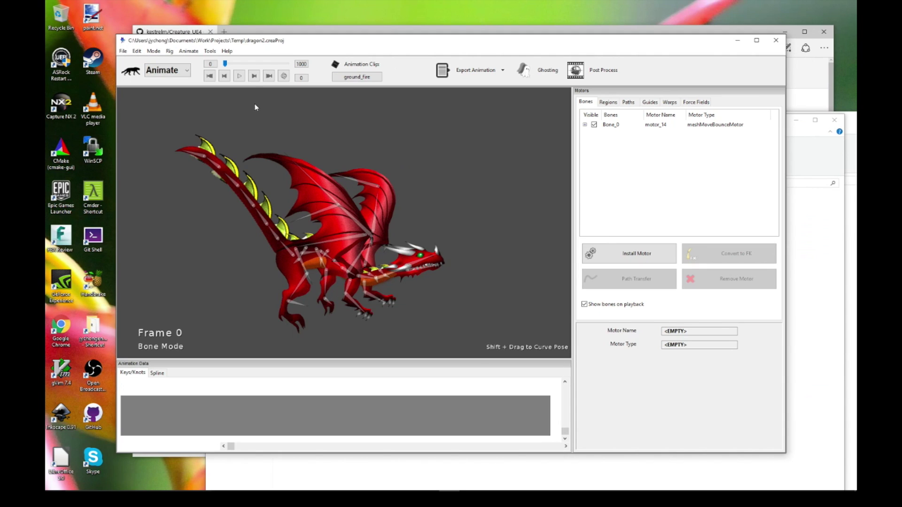
click(239, 76)
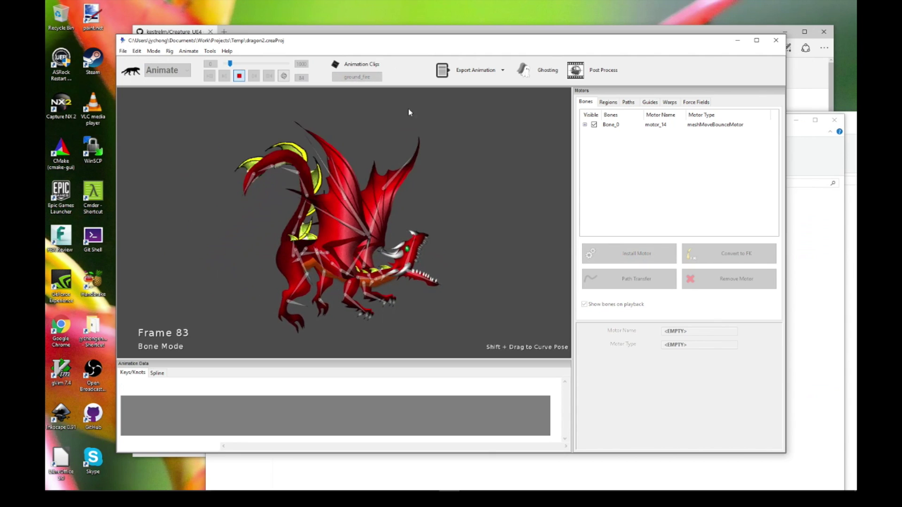
click(241, 78)
Load the ground_idle clip, play it, and stop back at frame 0
click(342, 79)
click(359, 159)
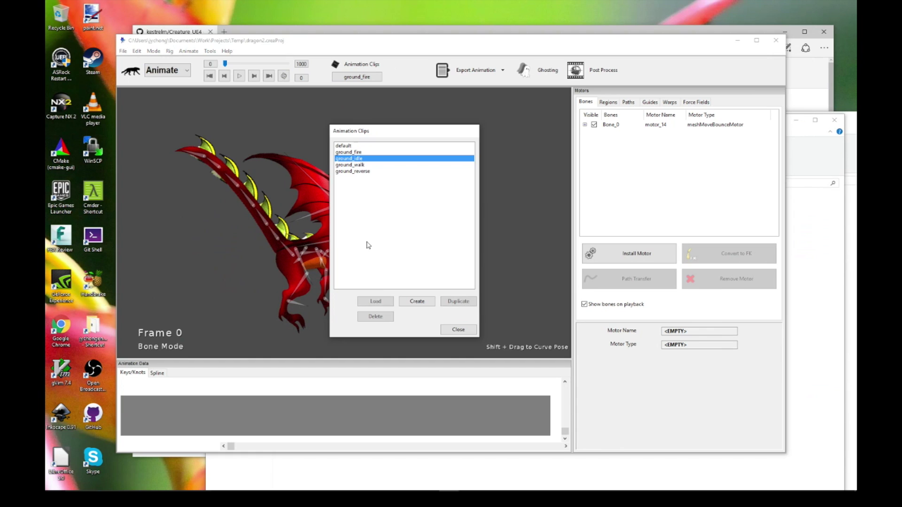
click(360, 301)
click(440, 233)
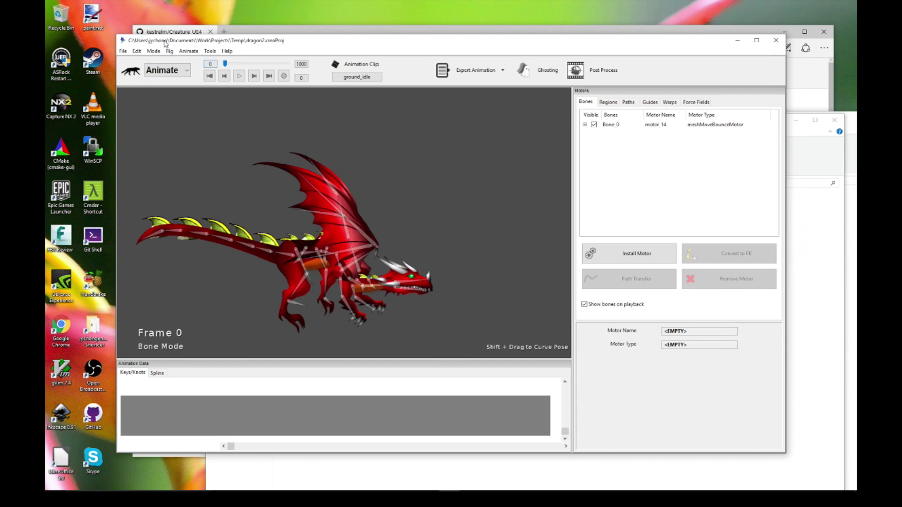
click(239, 75)
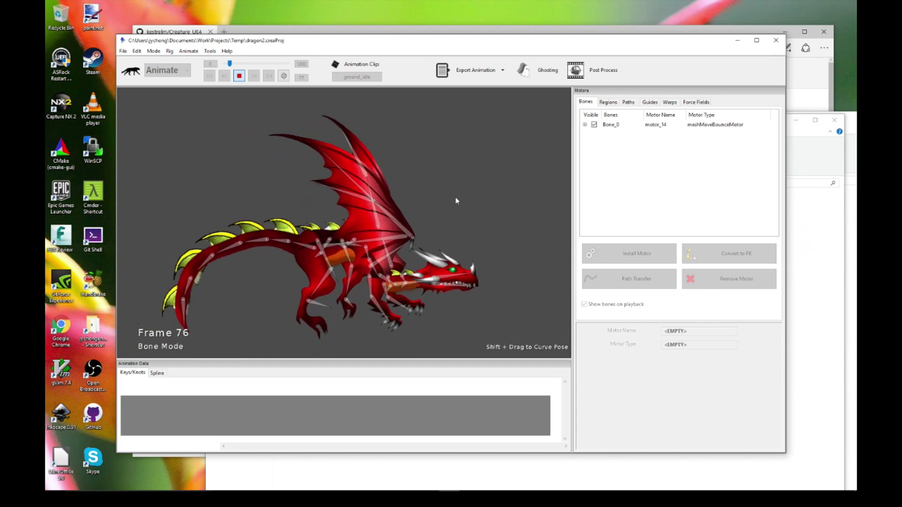
click(239, 75)
Load the ground_walk clip, play it, and stop back at frame 0
click(358, 76)
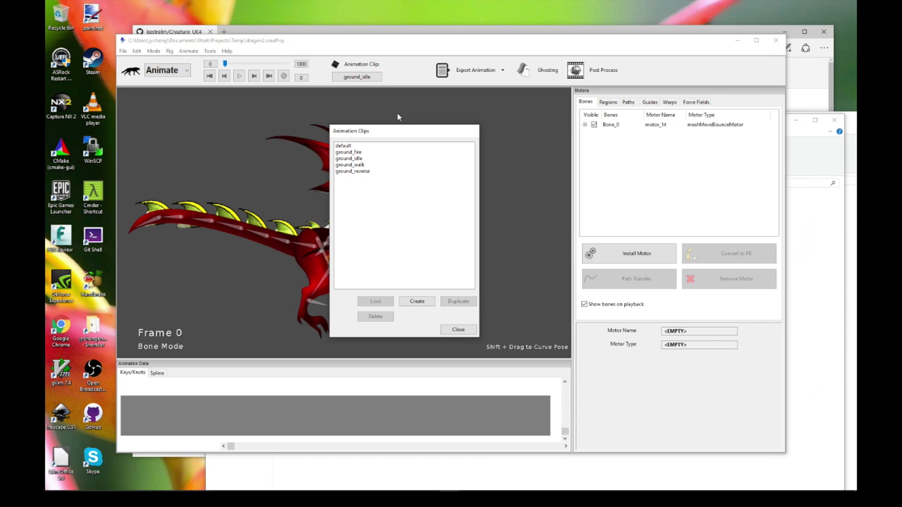
click(376, 165)
click(372, 301)
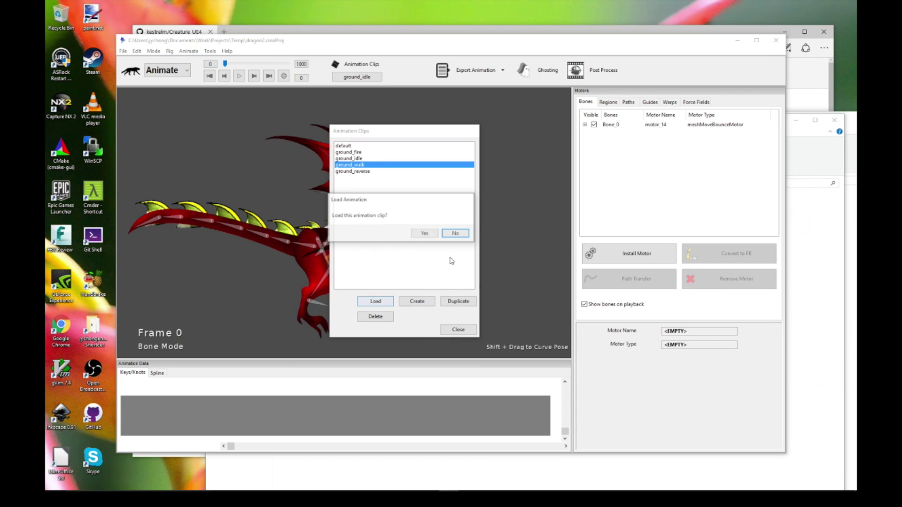
click(436, 237)
click(239, 76)
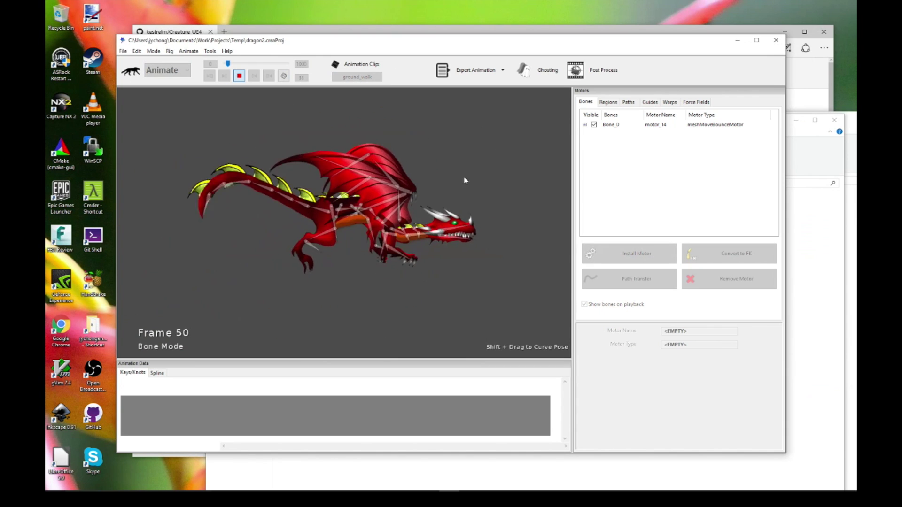
click(239, 76)
Load and play the ground_reverse clip, stop at frame 0, and shift the dragon right
click(357, 77)
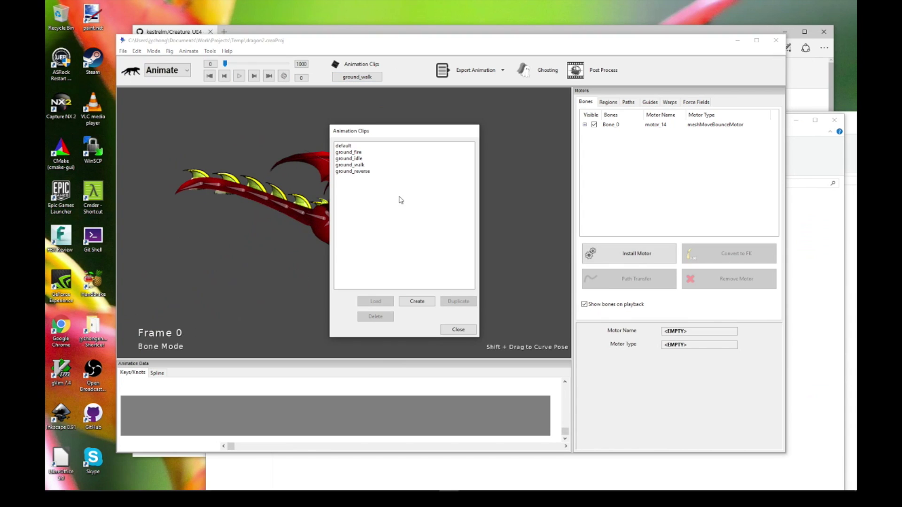
click(365, 172)
click(375, 301)
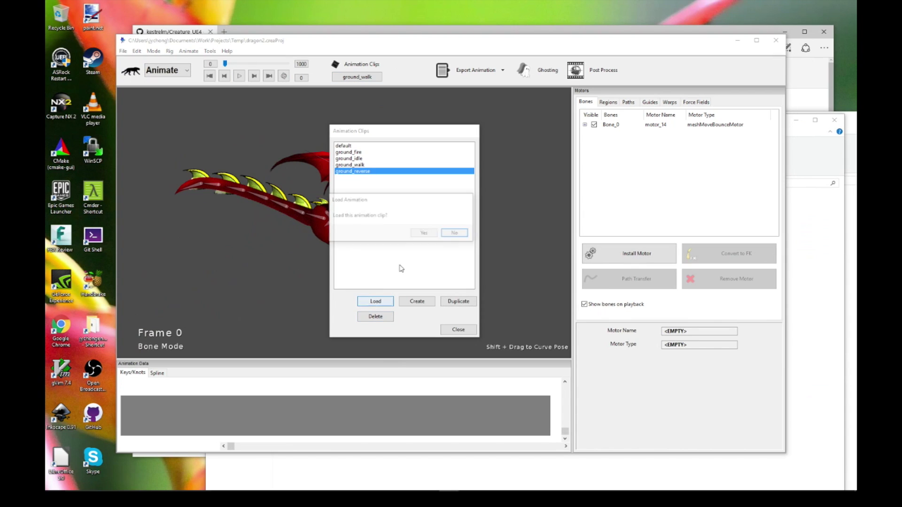
click(415, 235)
click(239, 76)
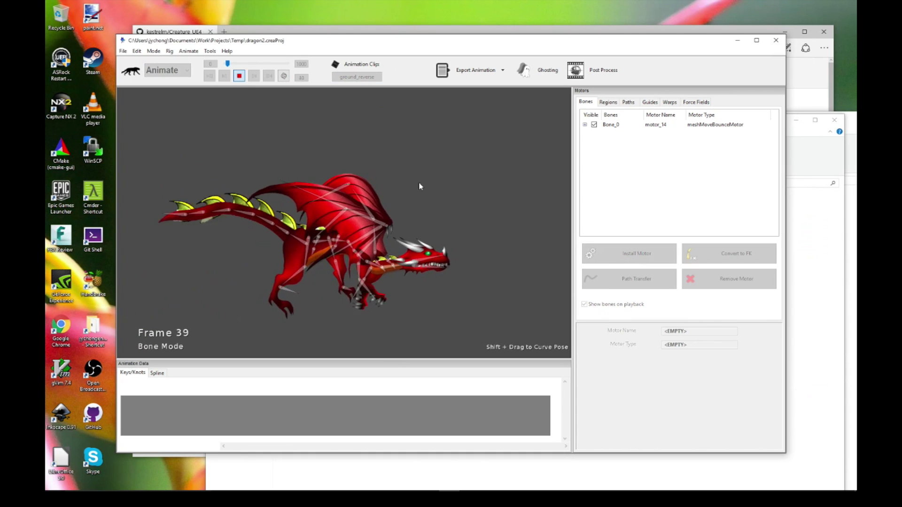
click(208, 76)
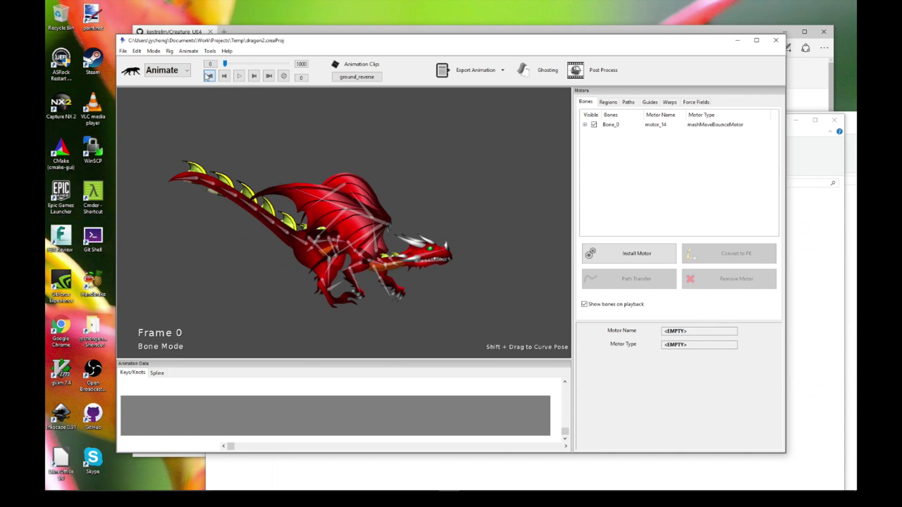
middle_drag(403, 215, 436, 217)
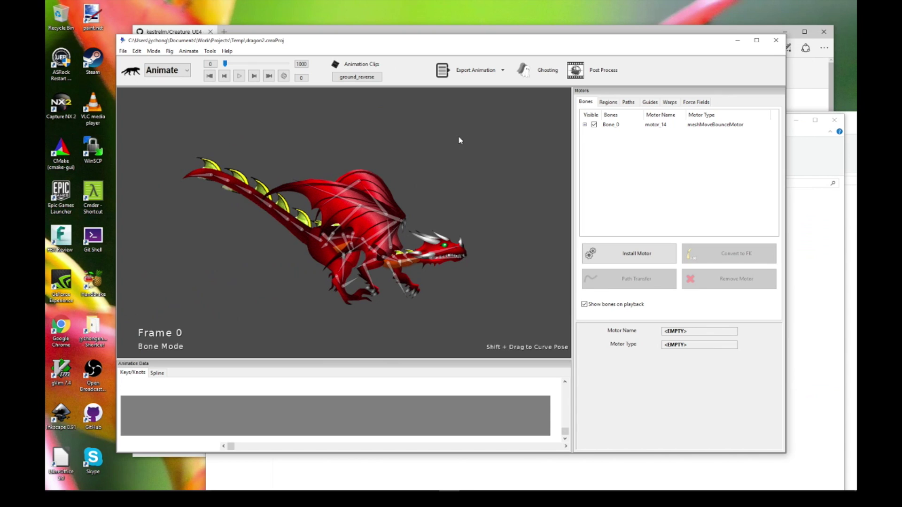
Preview the dragon's Advanced Export for game engines at 1600 texture resolution, then close the preview
click(470, 77)
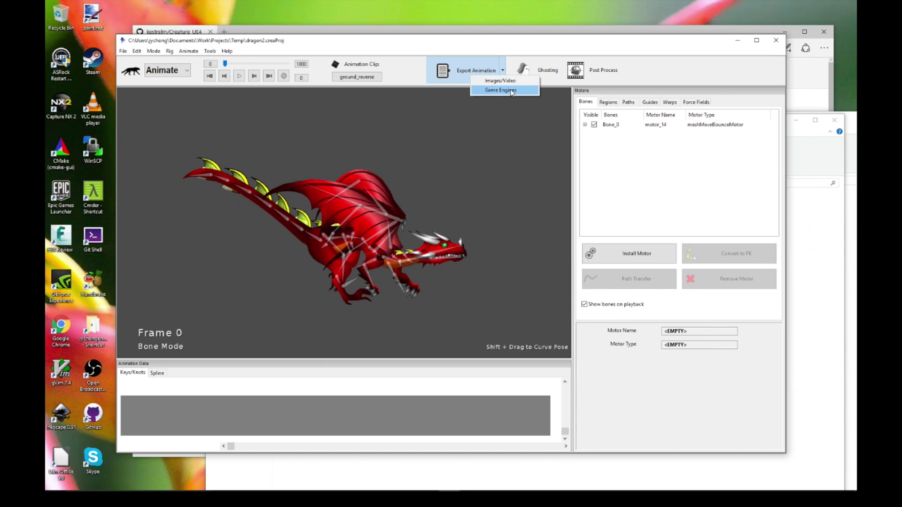
click(512, 92)
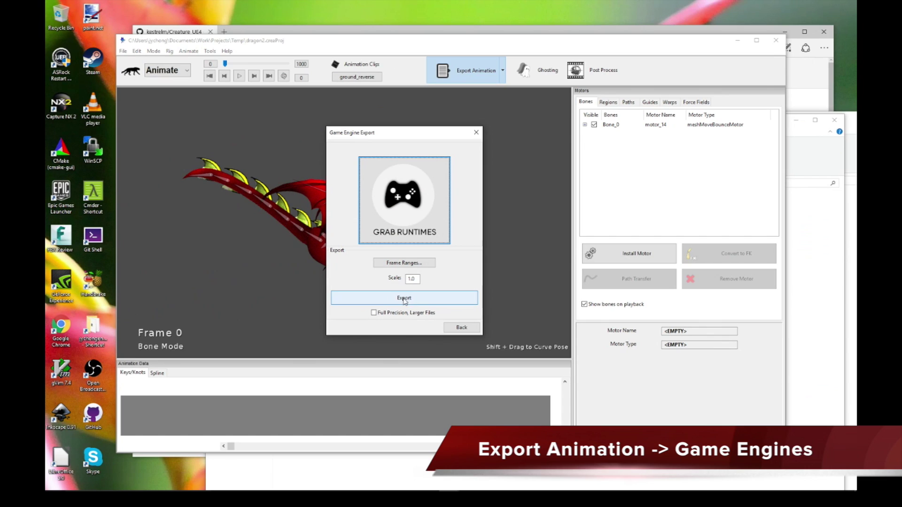
click(412, 299)
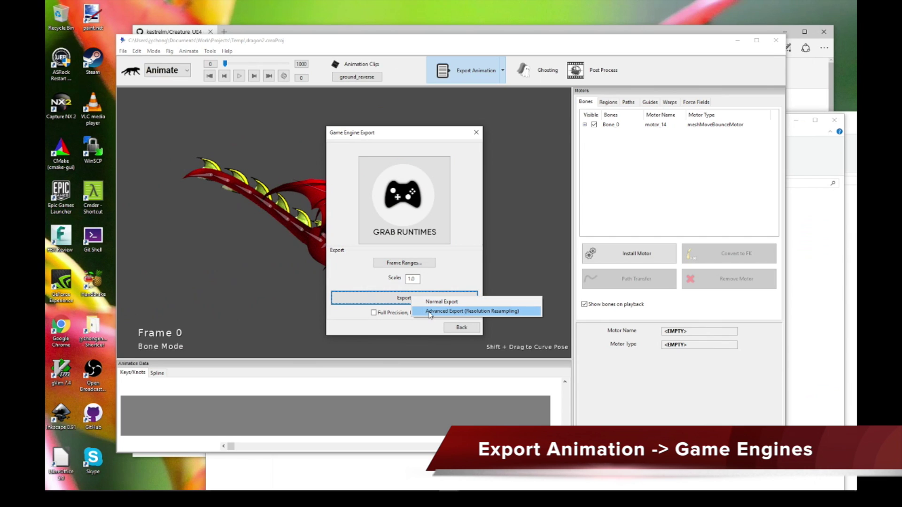
click(468, 311)
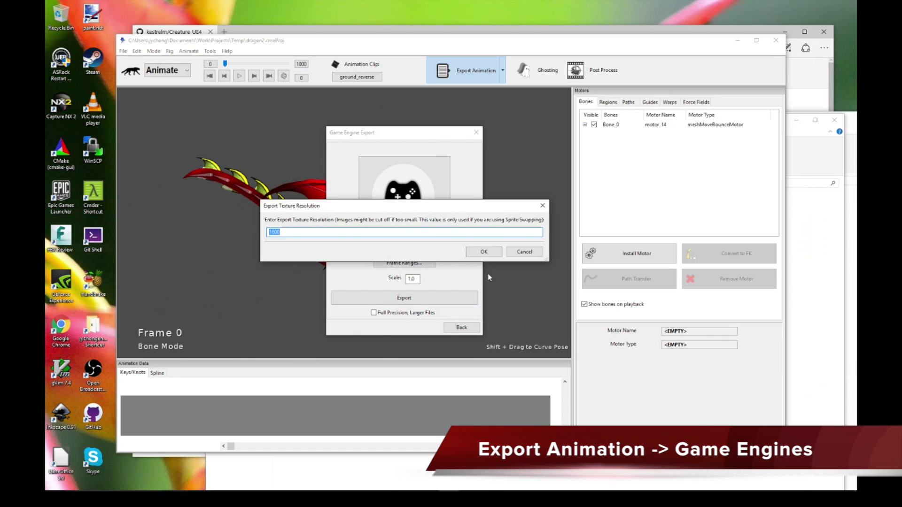
click(487, 253)
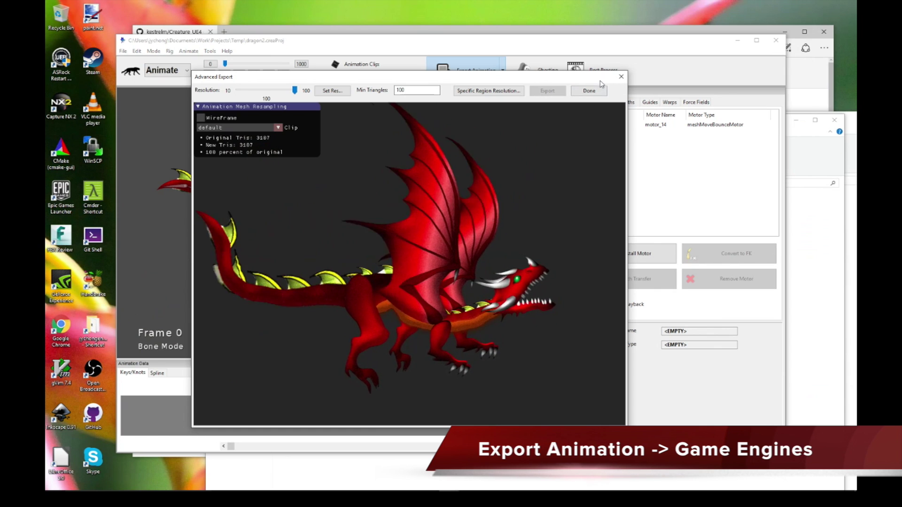
click(590, 91)
click(453, 297)
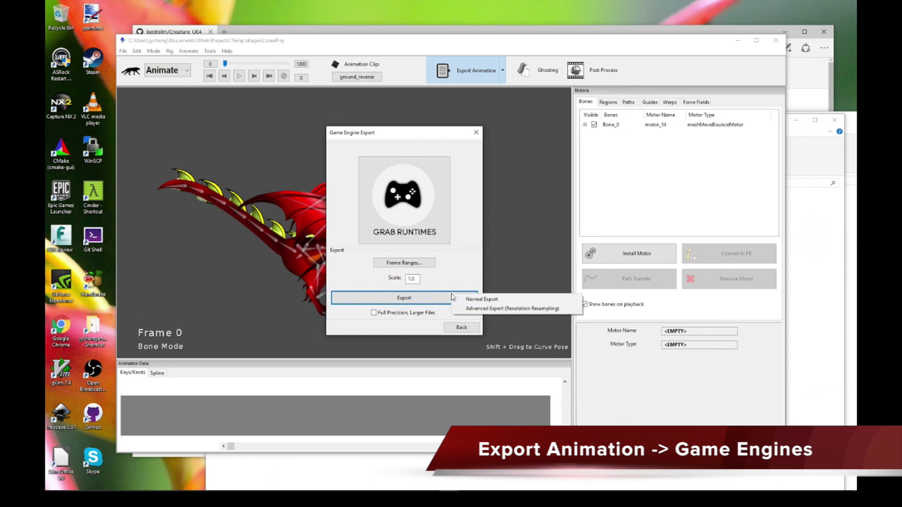
Normal-export the dragon as myExport in the Temp folder at 1600 texture resolution
click(503, 302)
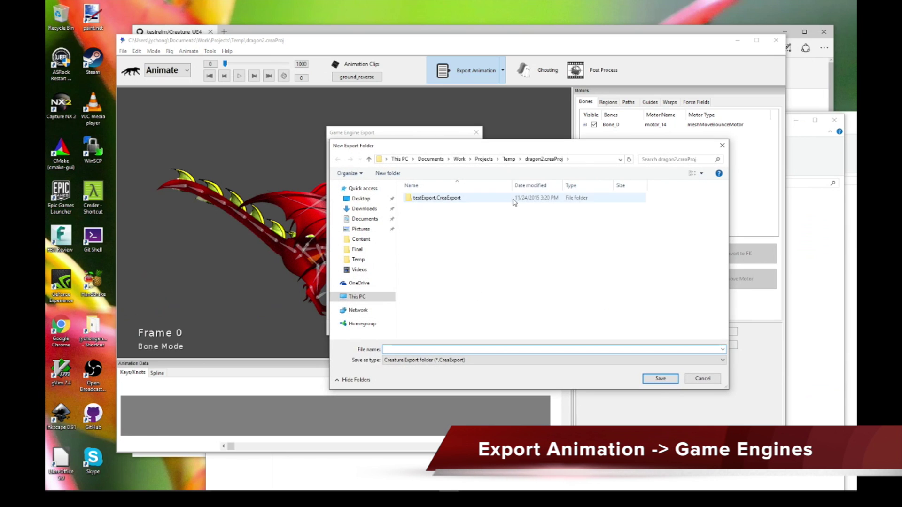
click(509, 159)
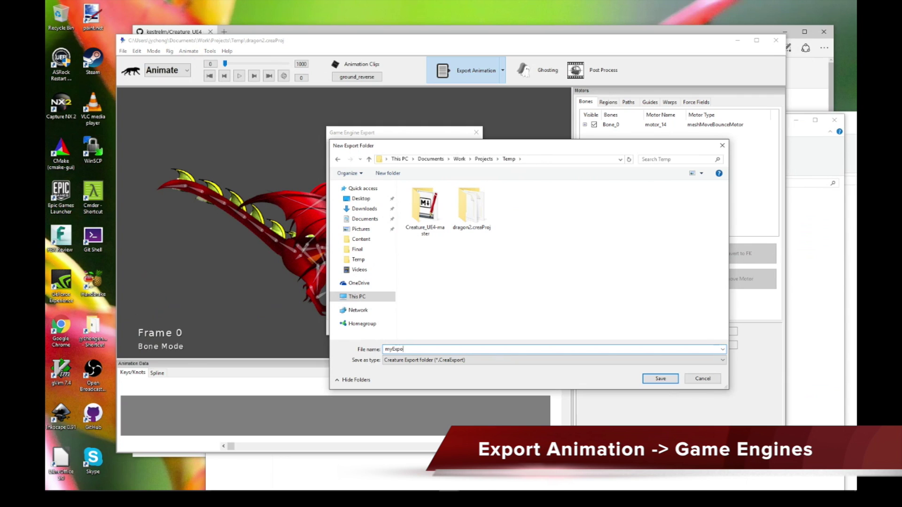
key(Return)
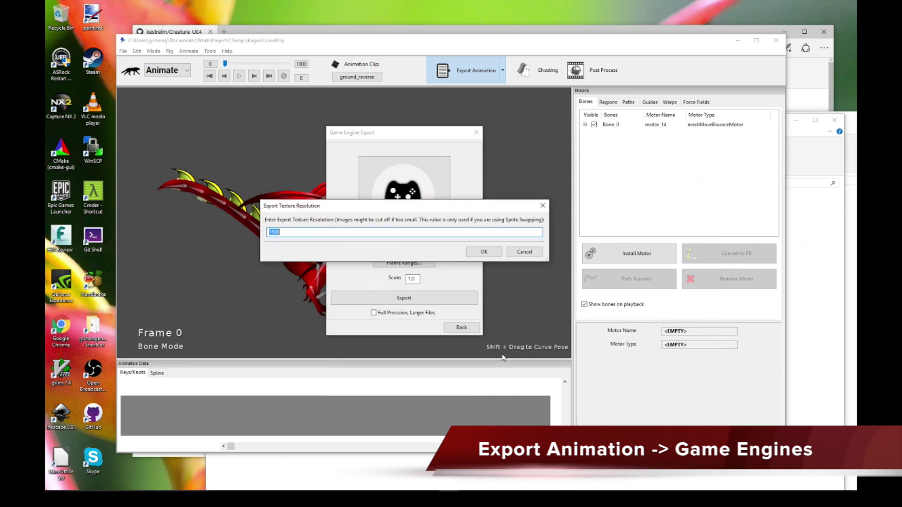
click(492, 249)
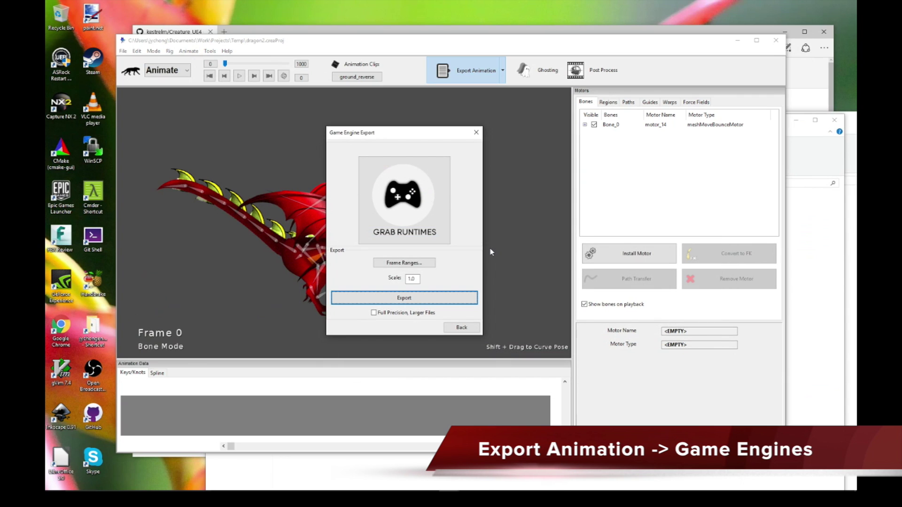
click(472, 327)
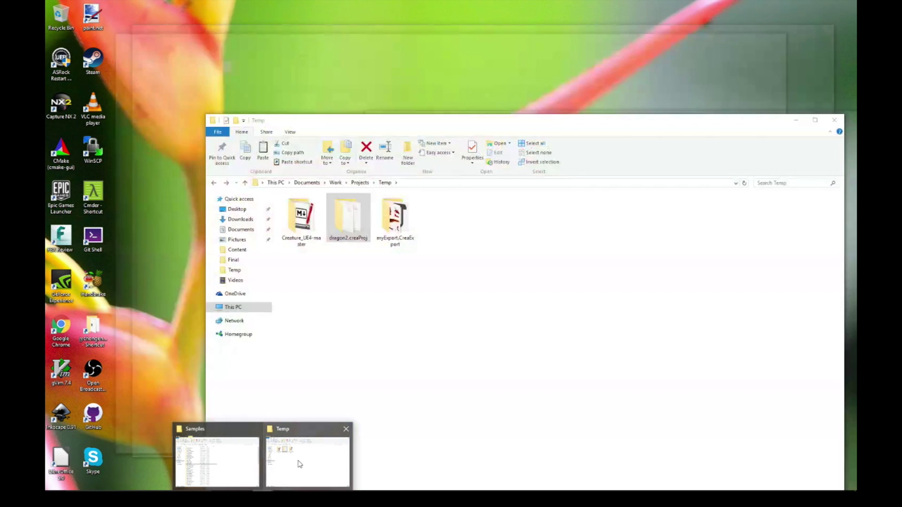
Open the myExport.CreaExport folder in the Temp Explorer window
click(300, 464)
click(396, 220)
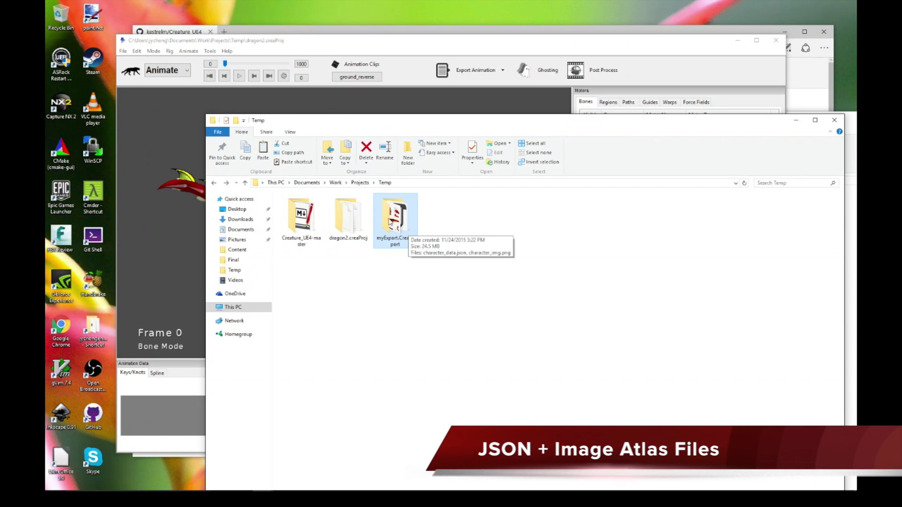
double_click(402, 227)
Inspect the exported character_data.json and character_img.png files
click(333, 203)
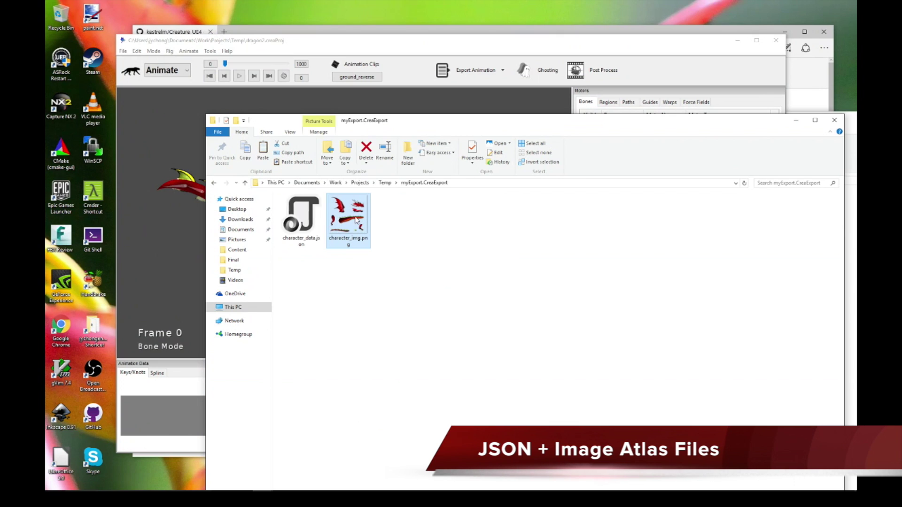
mouse_move(358, 224)
click(312, 226)
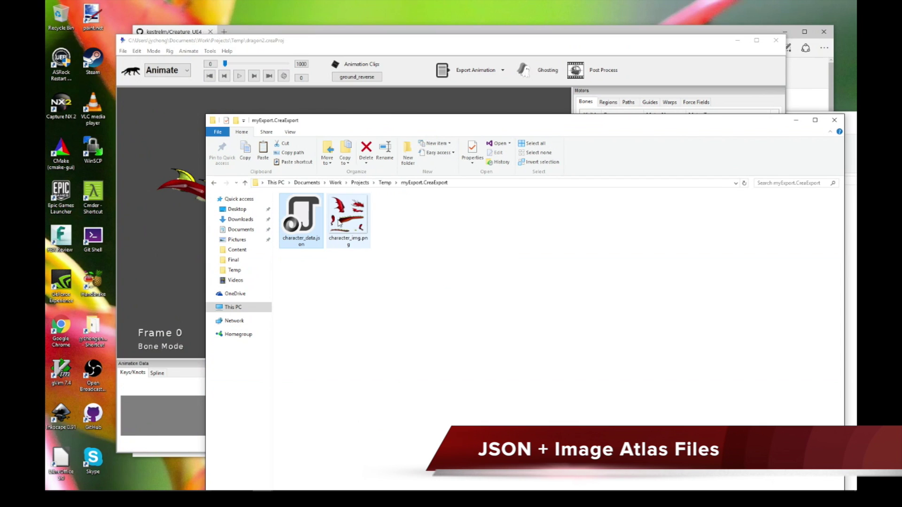
click(350, 220)
click(310, 221)
click(354, 219)
click(311, 220)
click(350, 220)
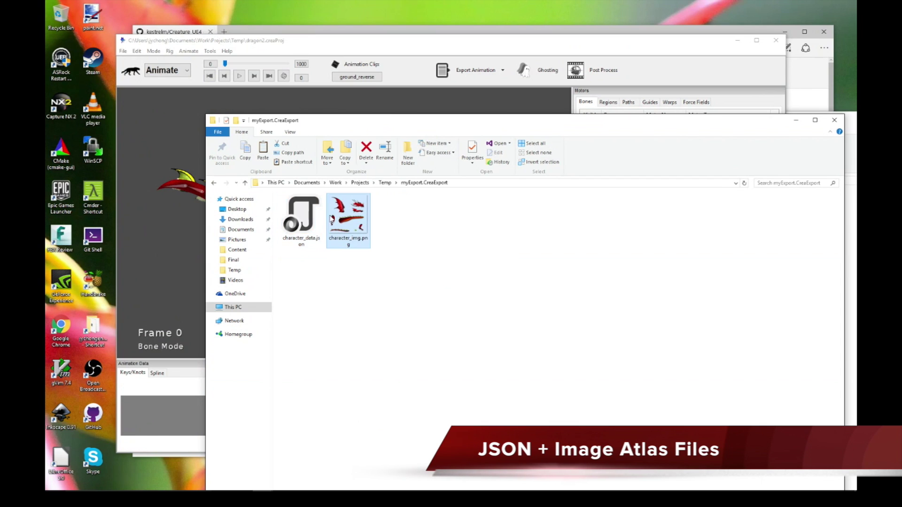
click(312, 221)
click(350, 219)
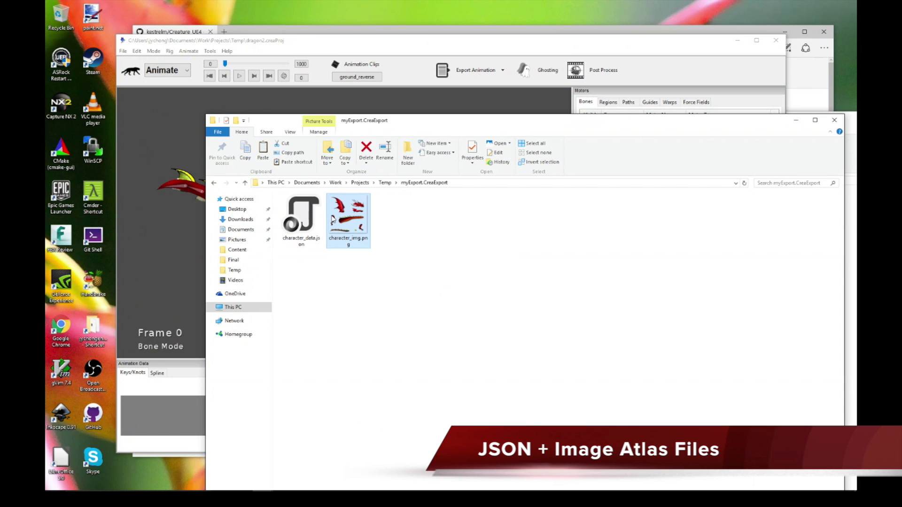
click(436, 240)
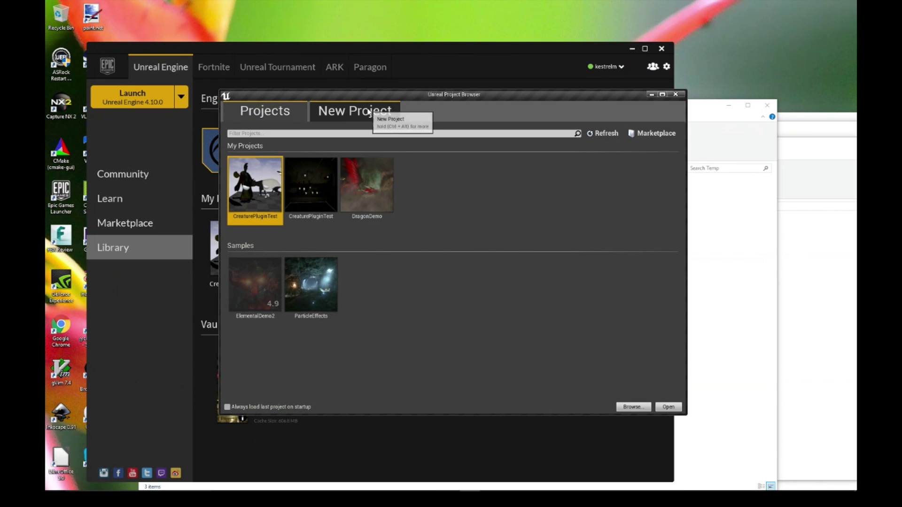
Create a new C++ project named TestProject from the Basic Code template
click(386, 116)
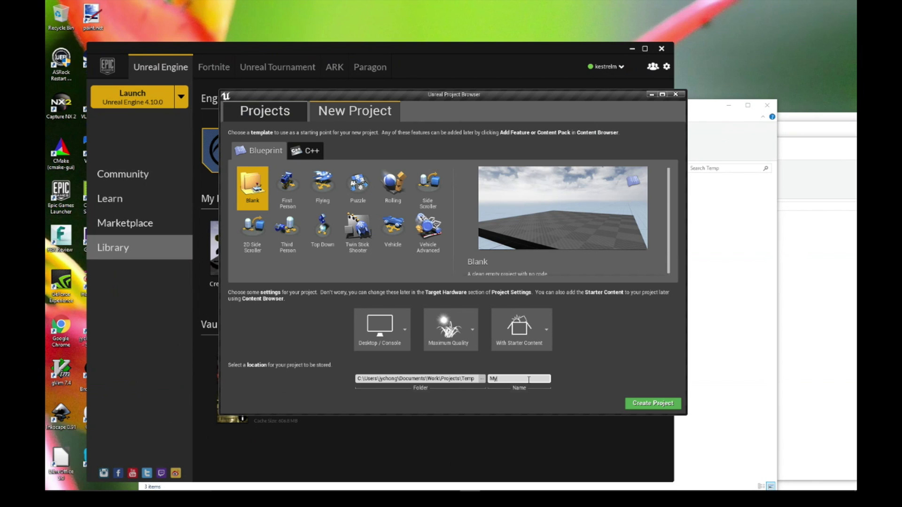
key(BackSpace)
key(BackSpace)
text(TestProject)
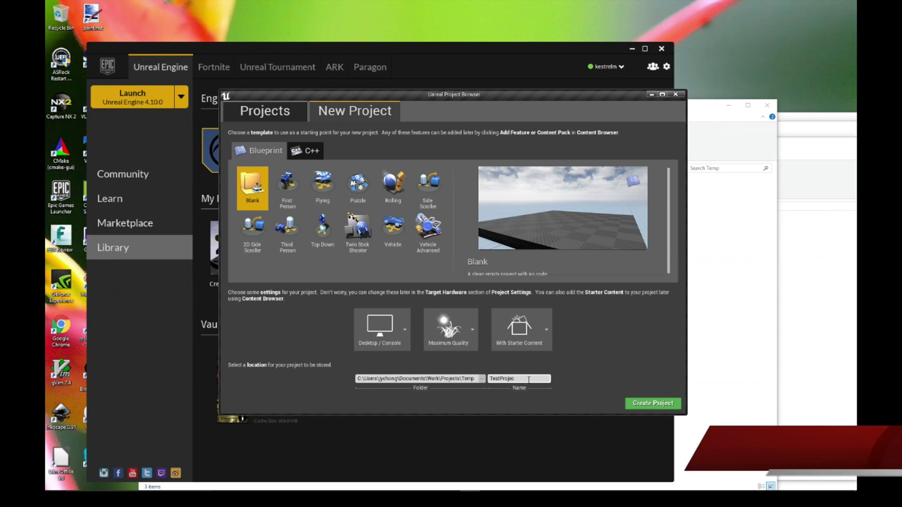
click(312, 152)
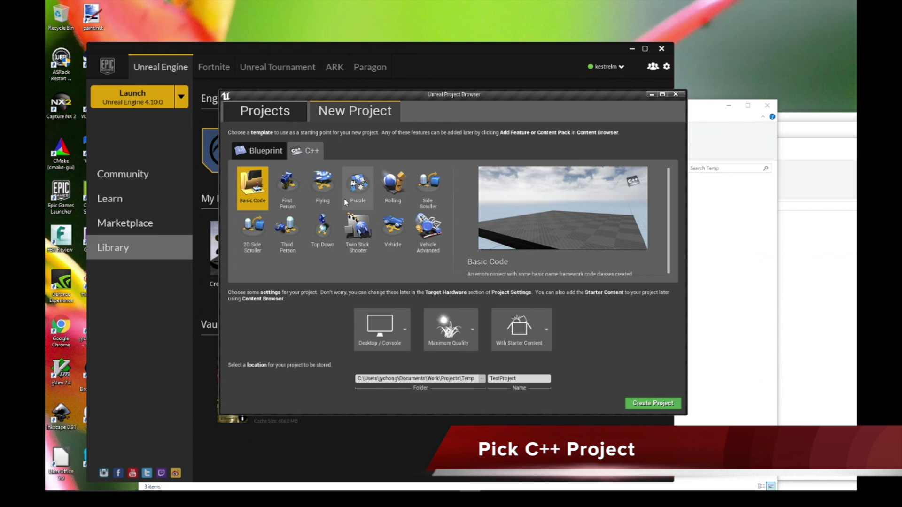
click(666, 406)
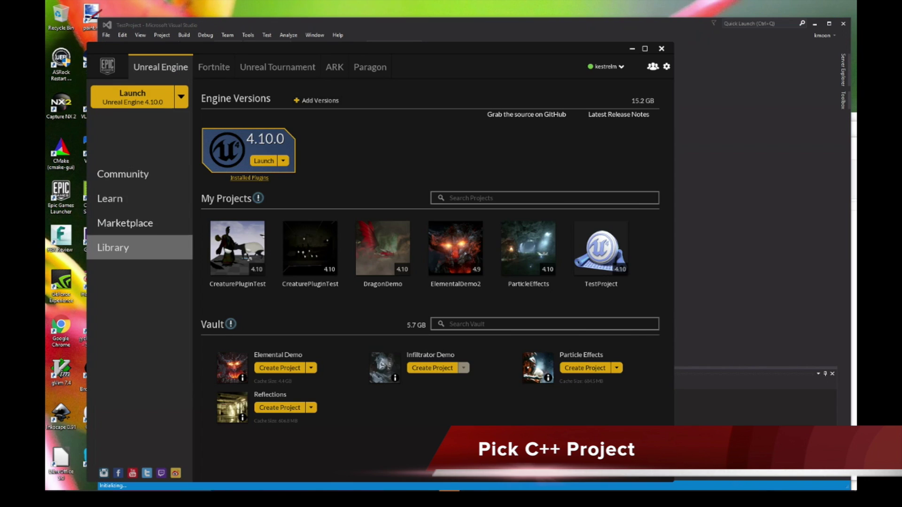
Delete the table, right chair, statue, sky sphere and one reflection capture from the level
key(alt+Tab)
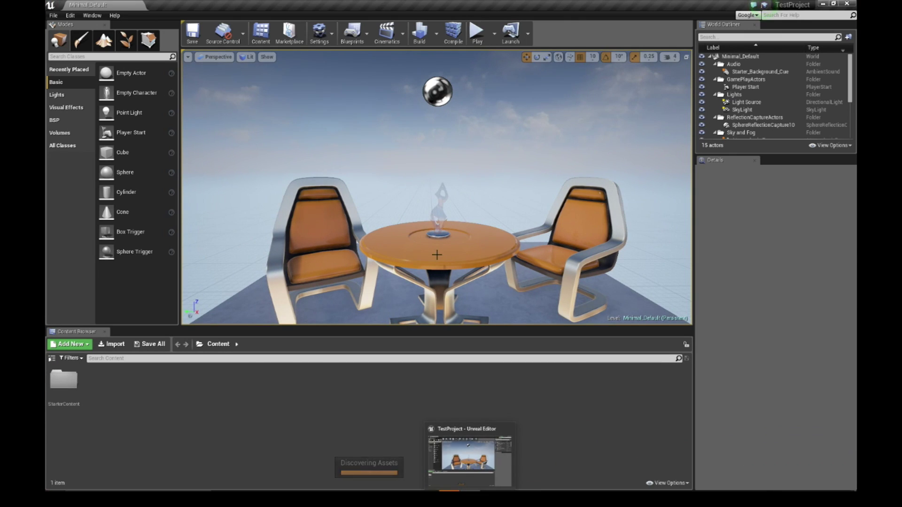
click(440, 255)
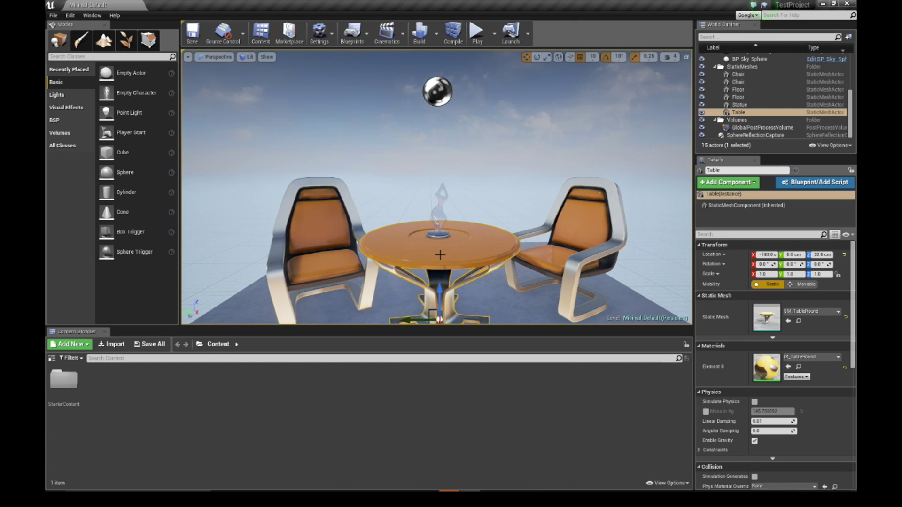
key(Delete)
click(549, 240)
key(Delete)
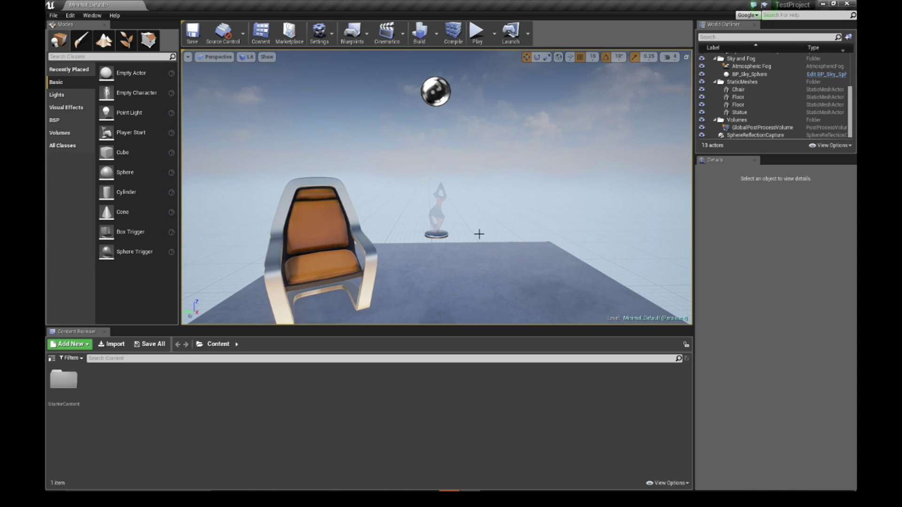
click(437, 221)
key(Delete)
click(442, 122)
key(Delete)
click(436, 91)
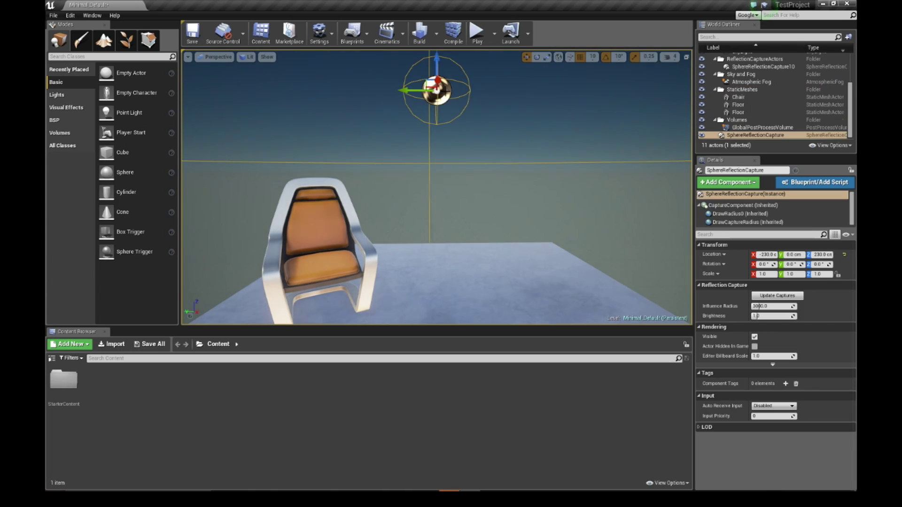
key(Delete)
Delete the remaining chair, reflection capture and sky light, then save the map
click(323, 273)
key(Delete)
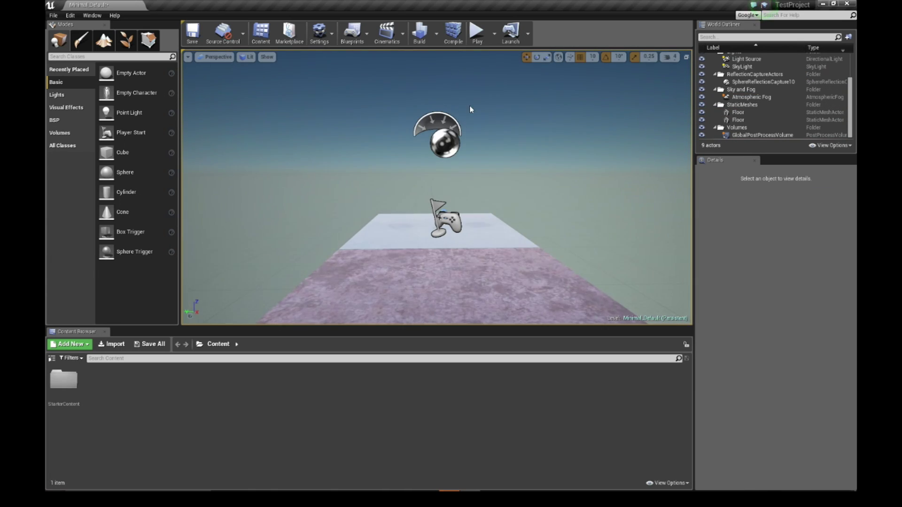
click(446, 138)
key(Delete)
scroll(478, 224, up, 2)
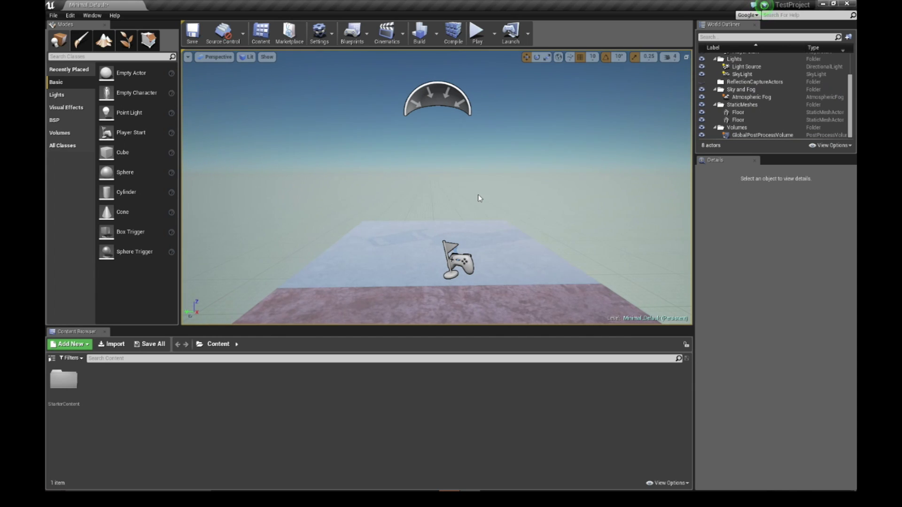
click(446, 112)
key(Delete)
mouse_move(469, 260)
middle_down()
mouse_move(463, 244)
mouse_move(498, 242)
mouse_move(451, 249)
mouse_move(469, 260)
middle_up()
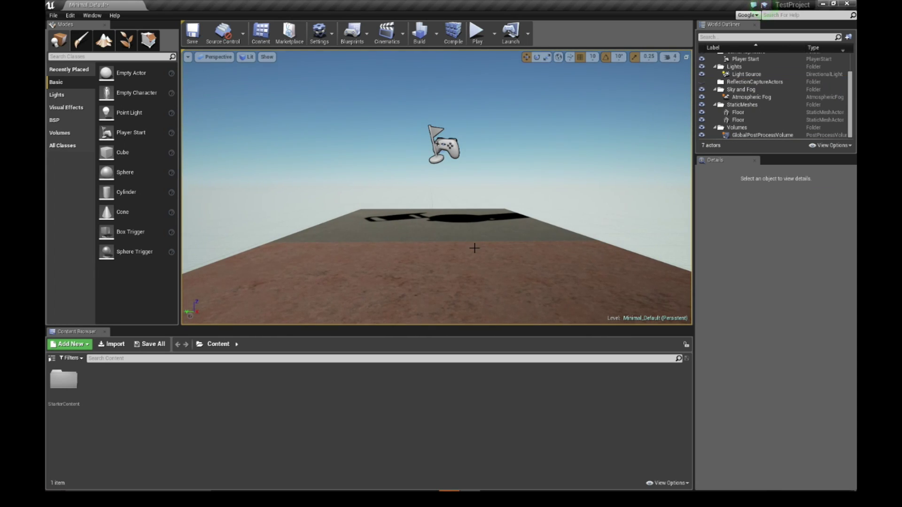
key(ctrl+s)
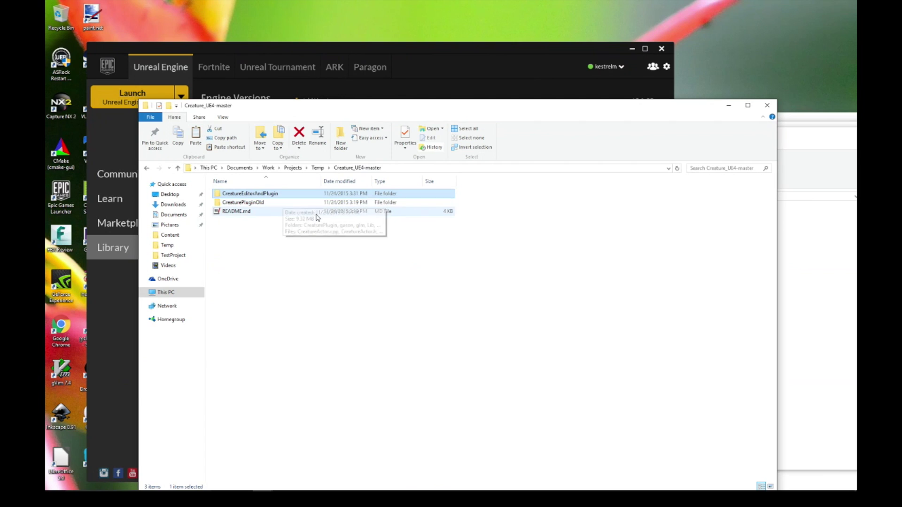
Select the CreaturePlugin folder in CreatureEditorAndPlugin and bring up the TestProject window
double_click(275, 195)
click(236, 194)
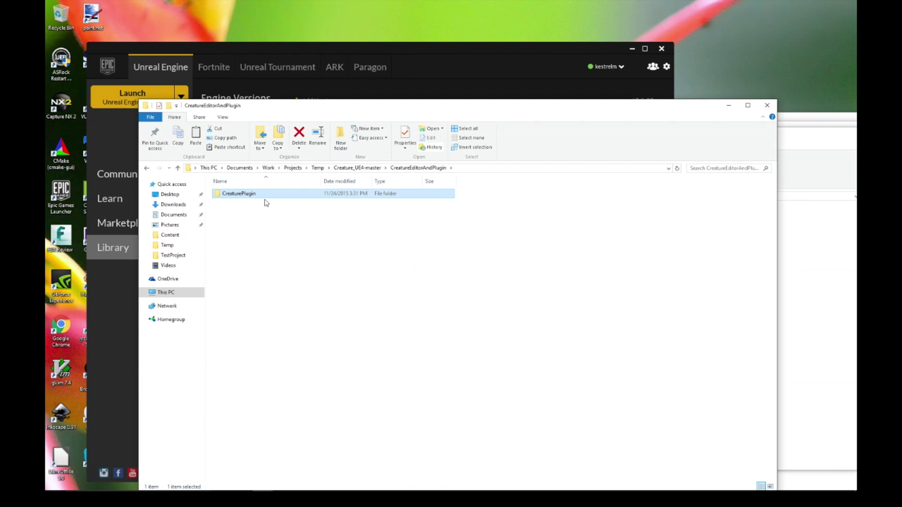
click(810, 263)
drag(467, 141, 413, 135)
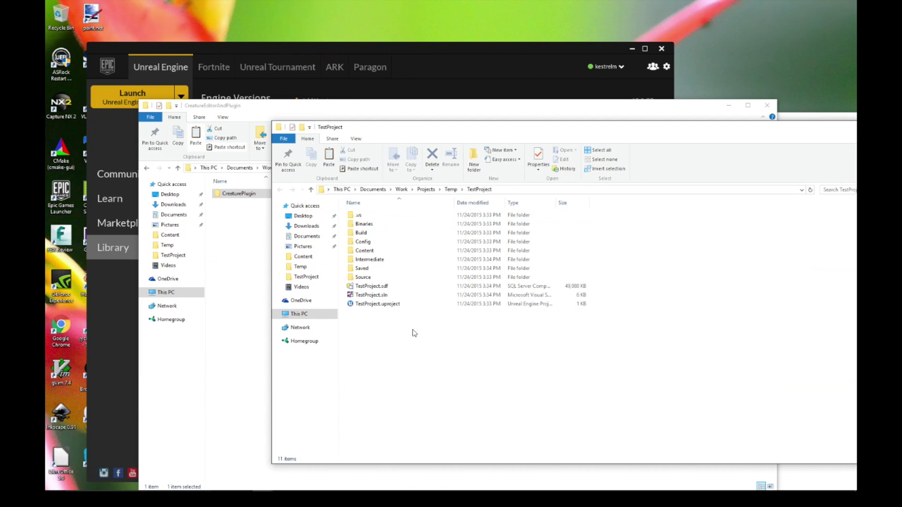
Create a Plugins folder in TestProject and paste CreaturePlugin into it
right_click(382, 326)
mouse_move(462, 416)
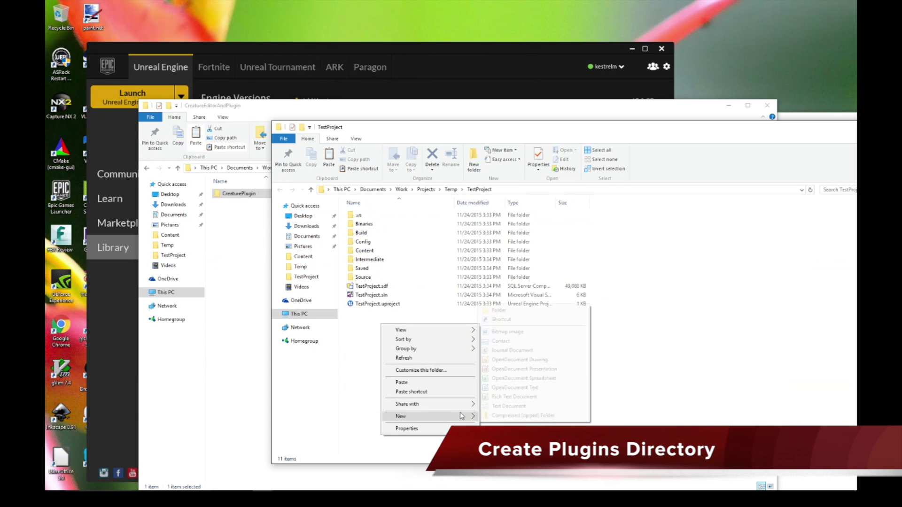
click(552, 310)
text(Plugins)
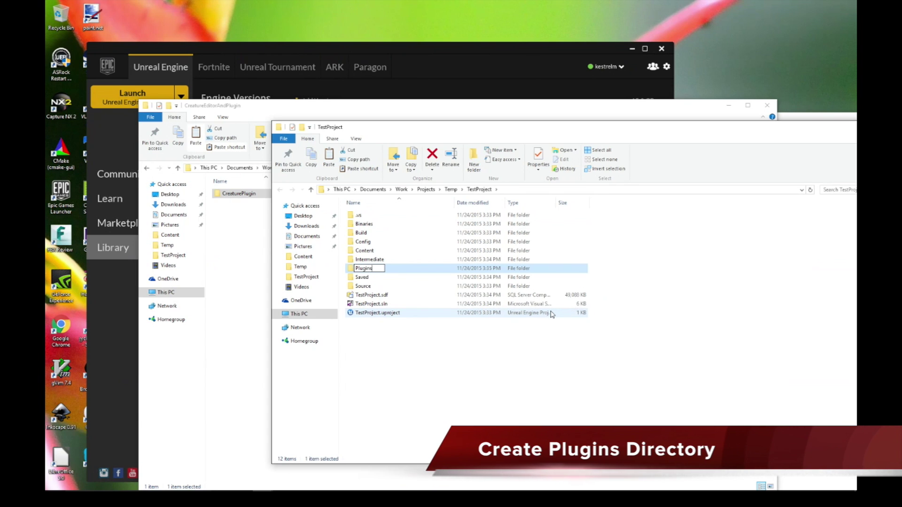
key(Return)
double_click(425, 271)
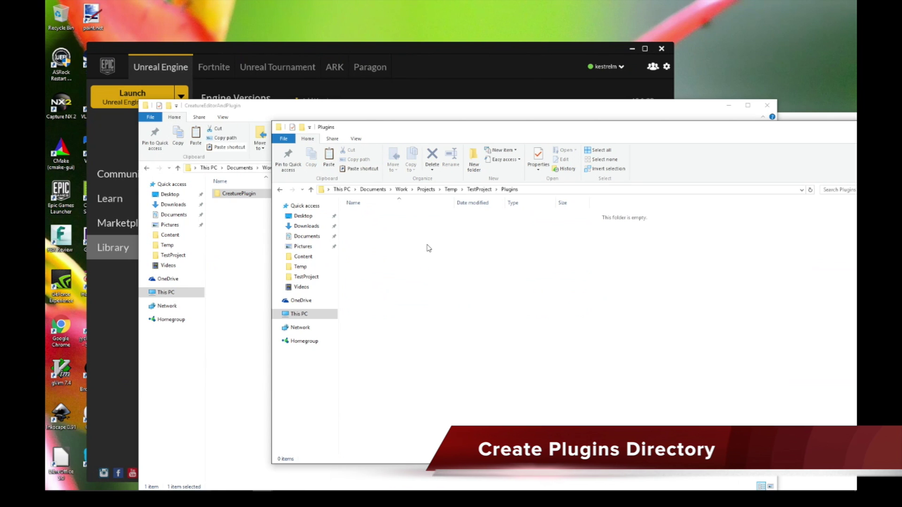
key(ctrl+v)
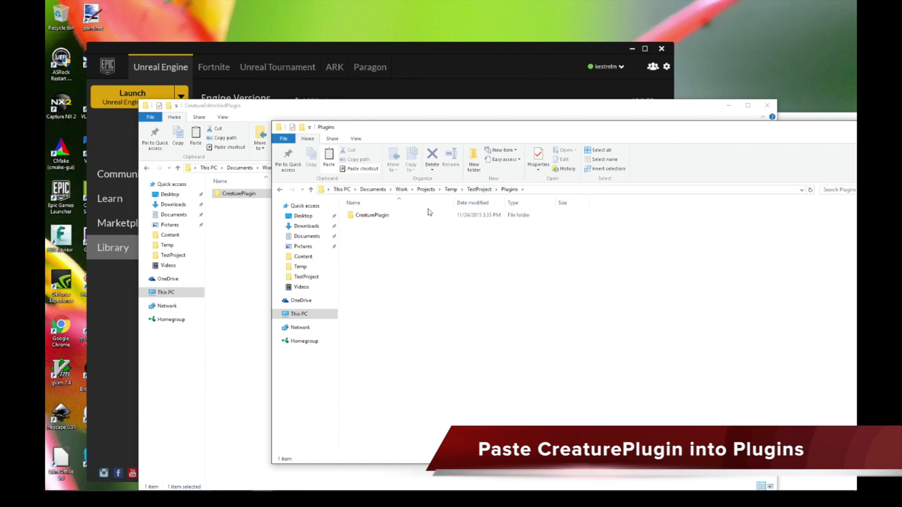
Browse CreaturePlugin's Source/CreatureEditor/Public folders, then return to the TestProject root
double_click(414, 215)
double_click(389, 224)
double_click(428, 225)
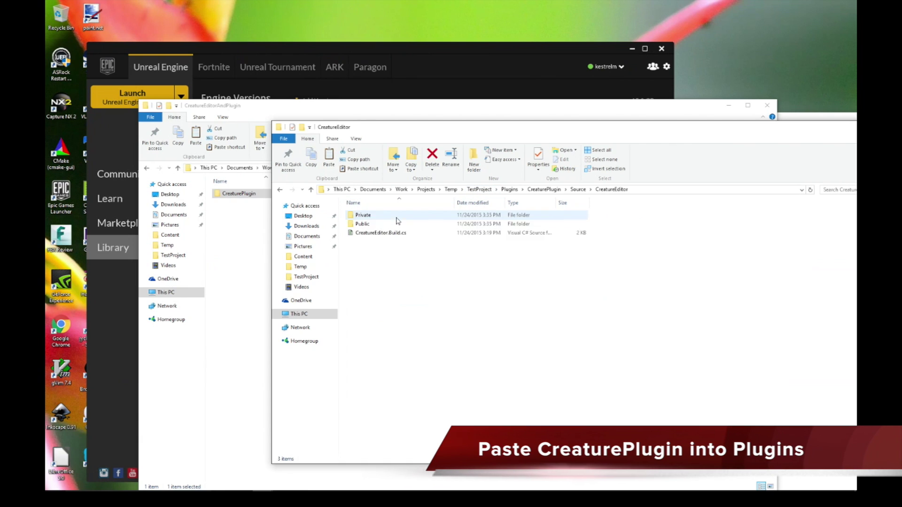
double_click(395, 224)
click(509, 189)
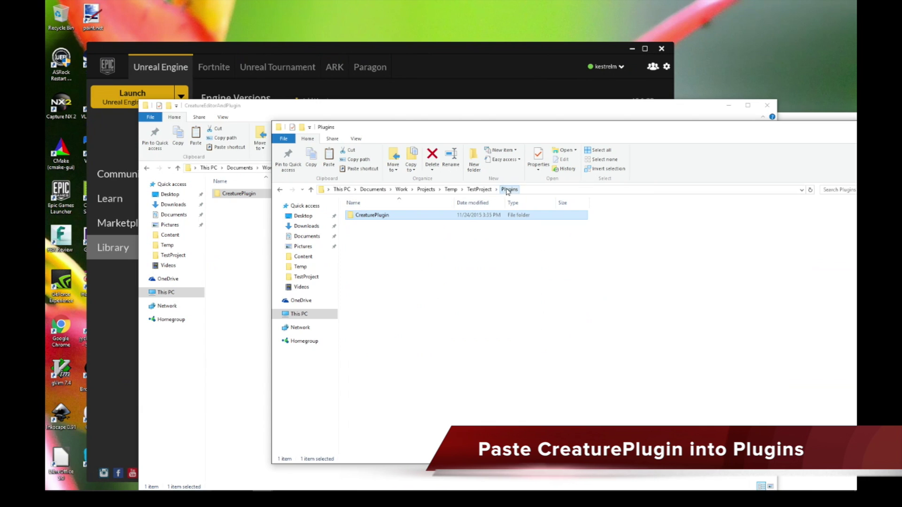
click(481, 189)
Generate Visual Studio project files from TestProject.uproject
click(376, 304)
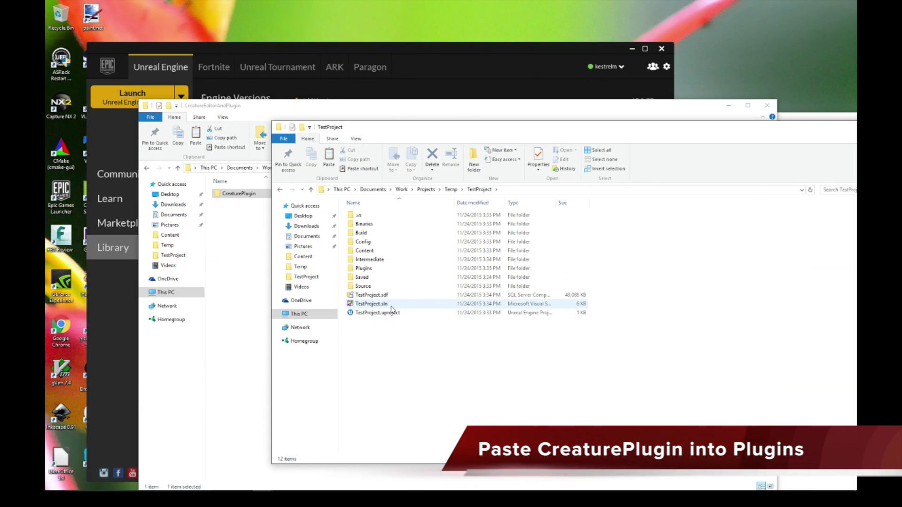
right_click(391, 308)
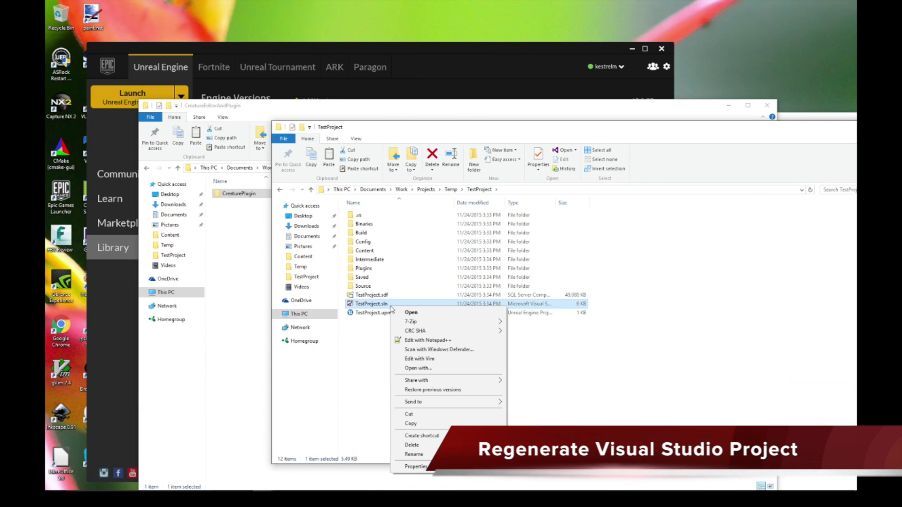
click(370, 340)
click(383, 314)
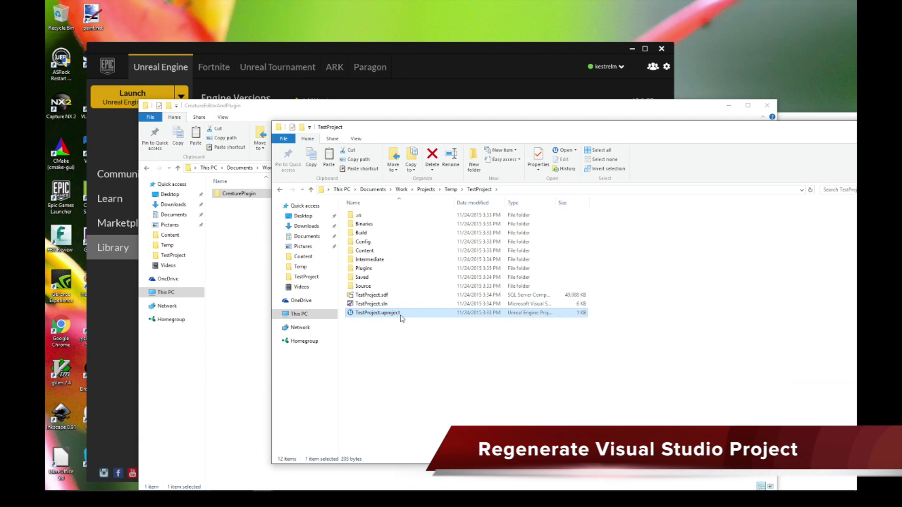
right_click(395, 315)
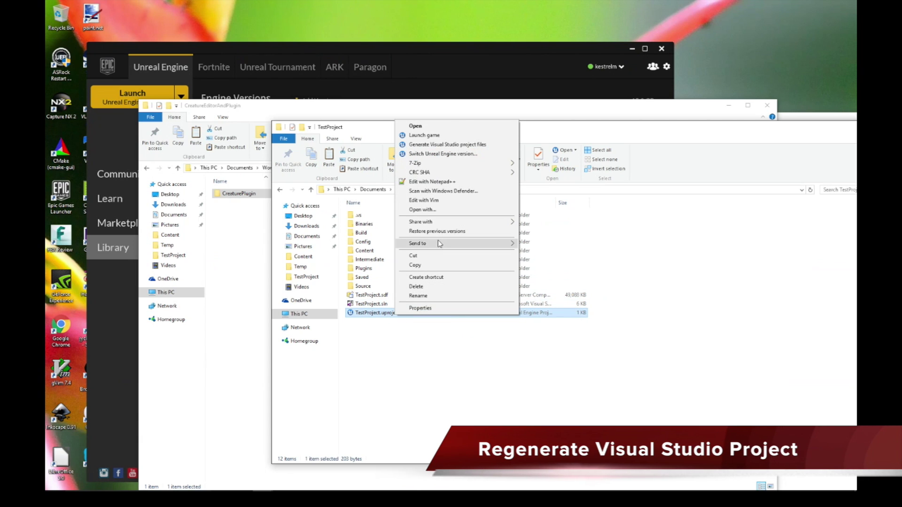
click(447, 145)
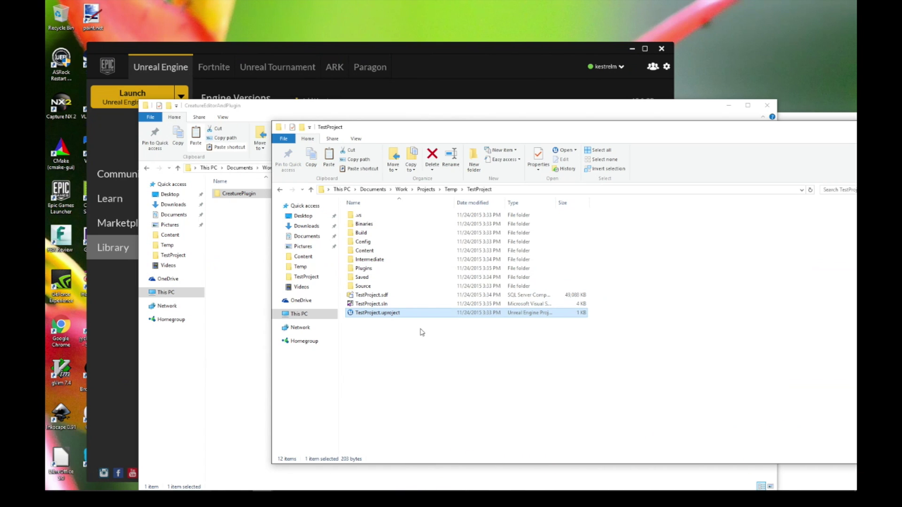
Launch TestProject.uproject and agree to rebuild the missing Creature modules
click(422, 332)
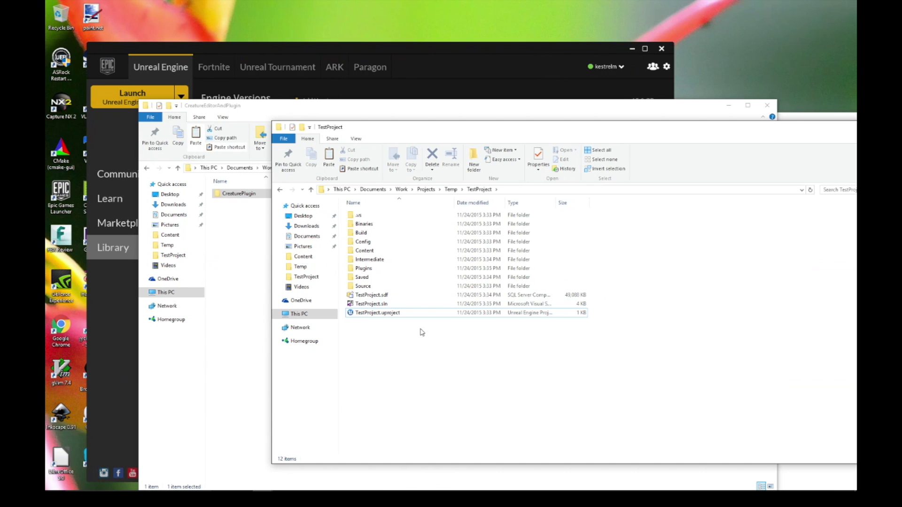
double_click(368, 314)
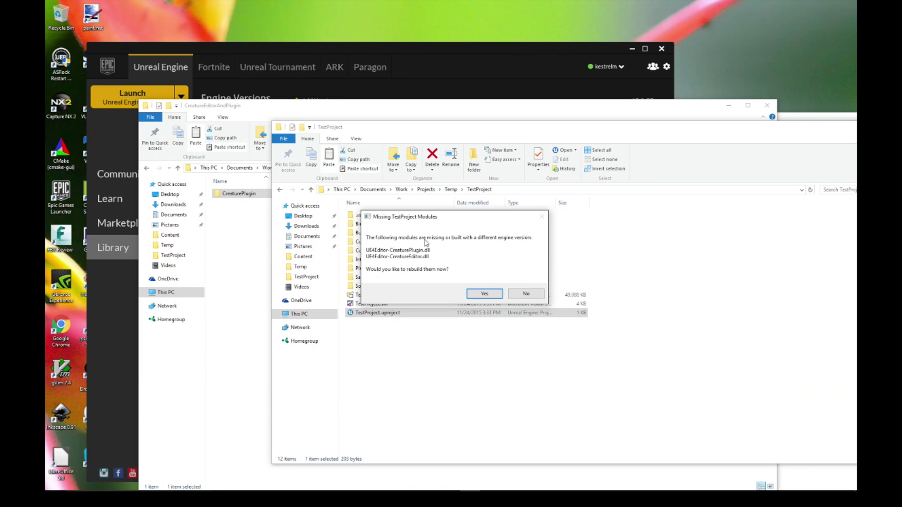
click(484, 294)
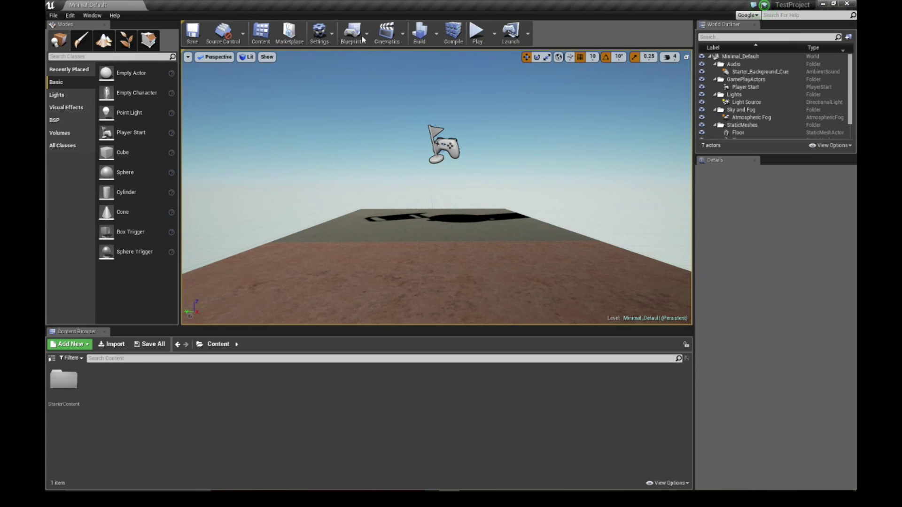
Verify under Edit > Plugins that CreaturePlugin 1.0 is enabled for the project, then close Plugins
click(70, 15)
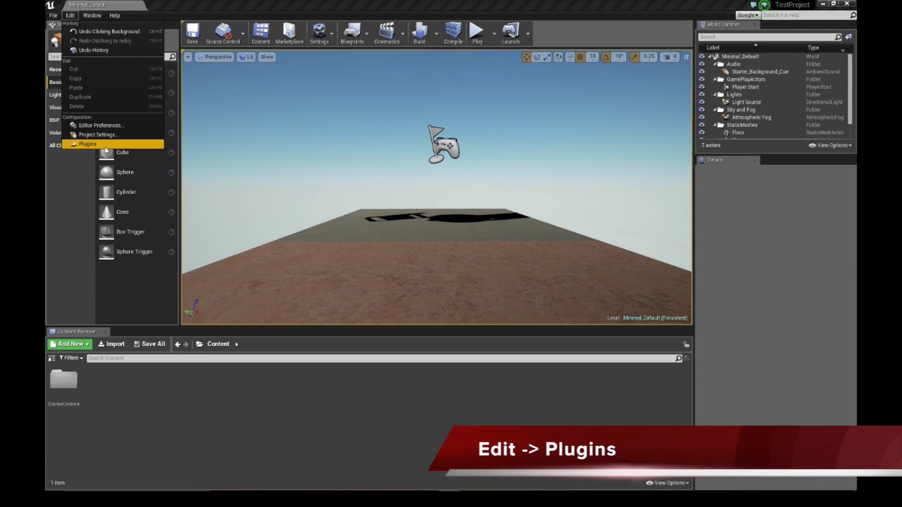
click(90, 144)
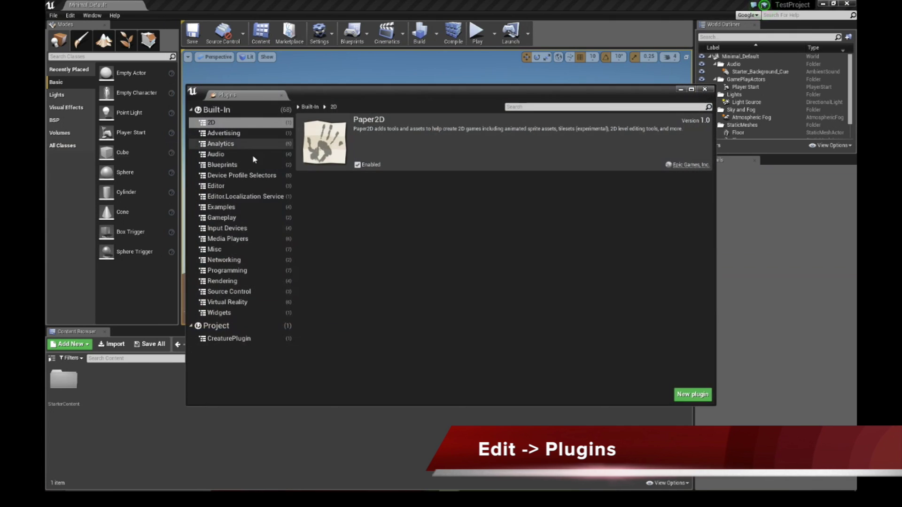
click(238, 341)
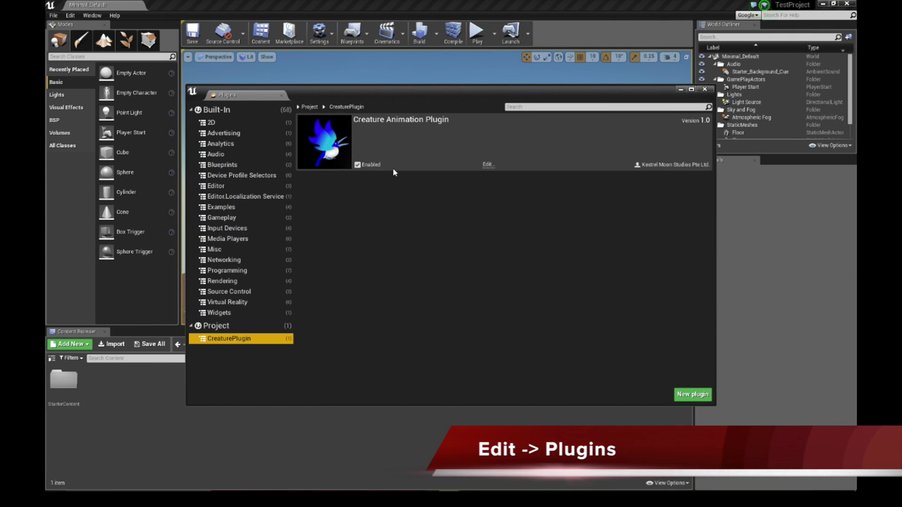
click(704, 89)
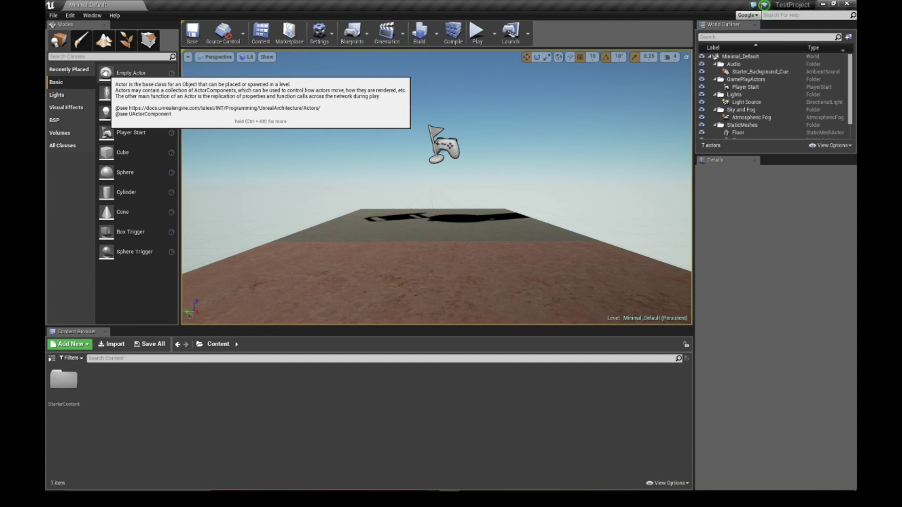
Drop an Empty Actor into the viewport and convert it to the Actor_Blueprint asset
drag(105, 73, 437, 195)
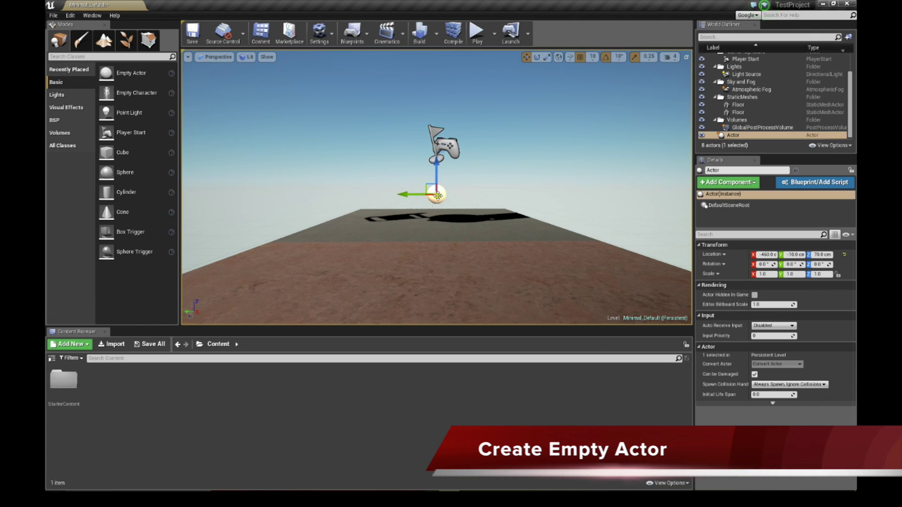
click(817, 184)
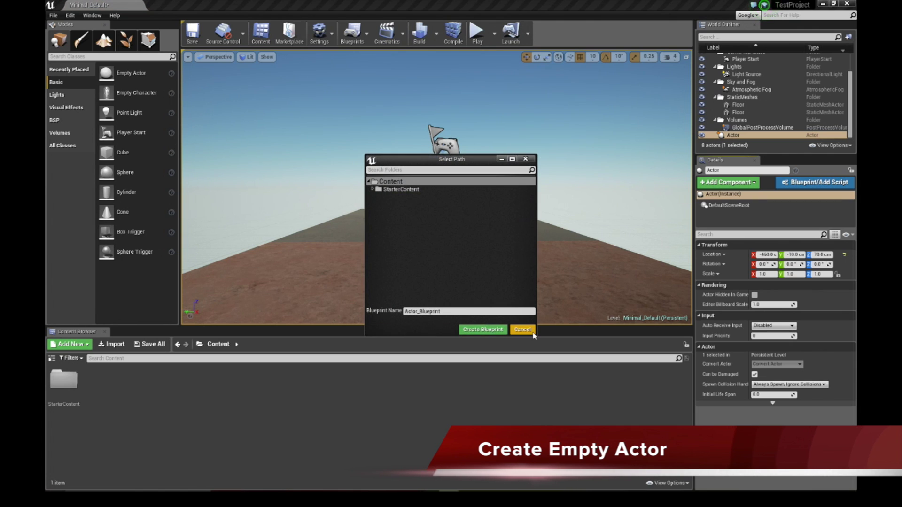
click(484, 330)
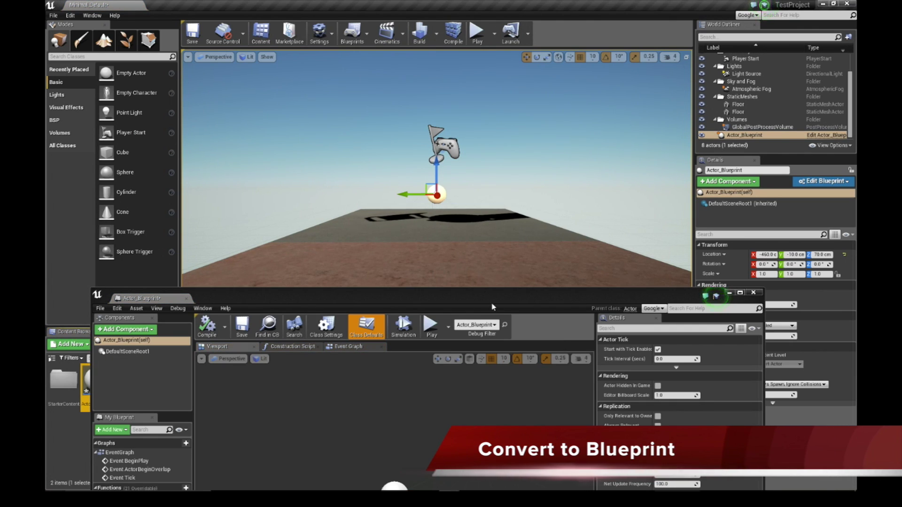
drag(493, 307, 522, 56)
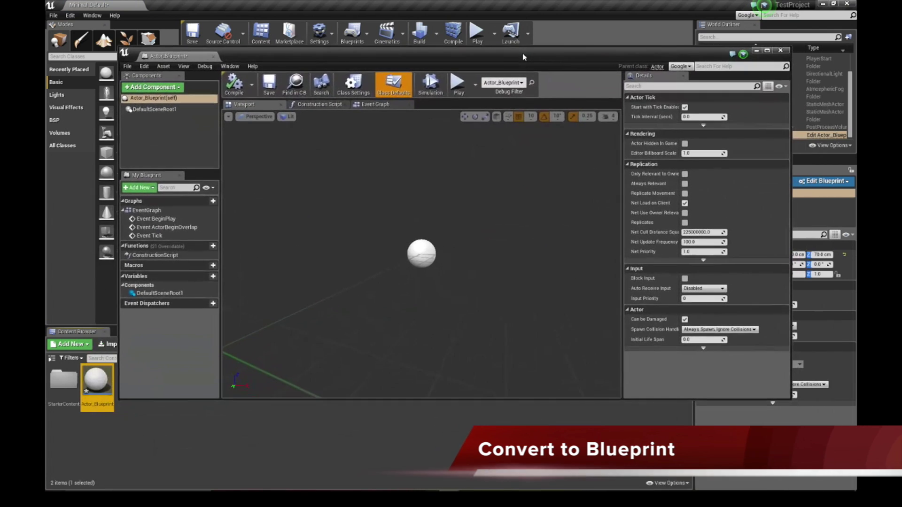
right_drag(467, 218, 397, 218)
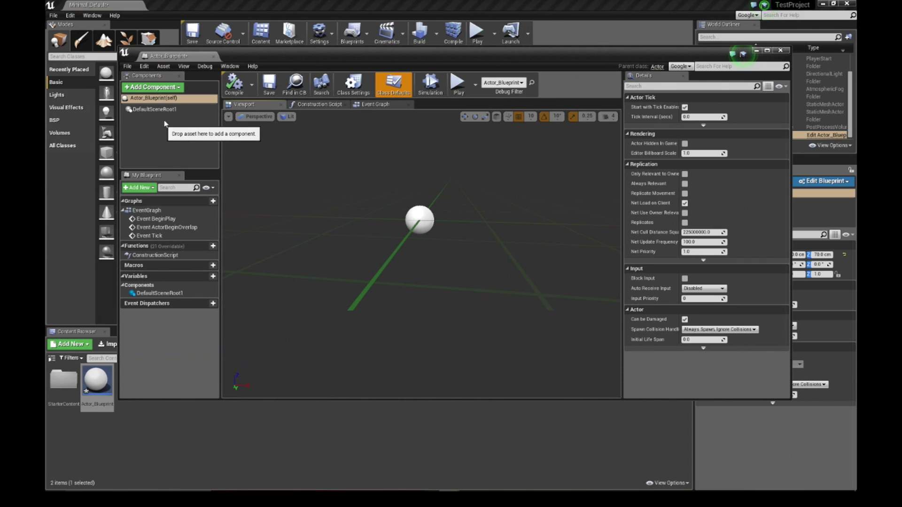
Add a Creature Mesh component (searching 'crea') to Actor_Blueprint and close its editor
click(149, 88)
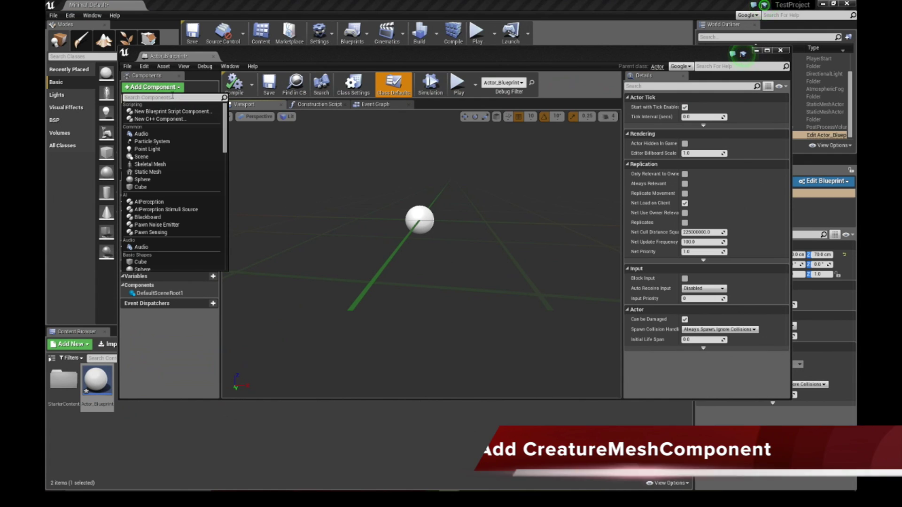
text(crea)
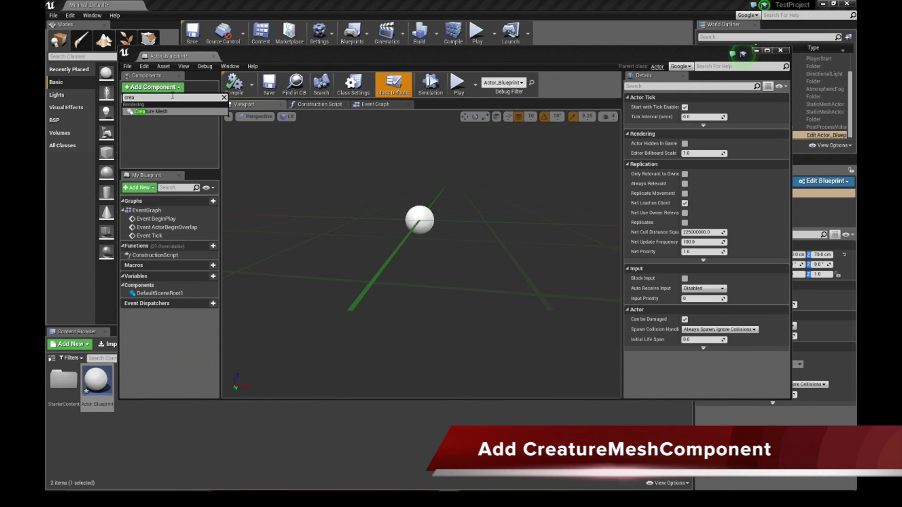
click(150, 114)
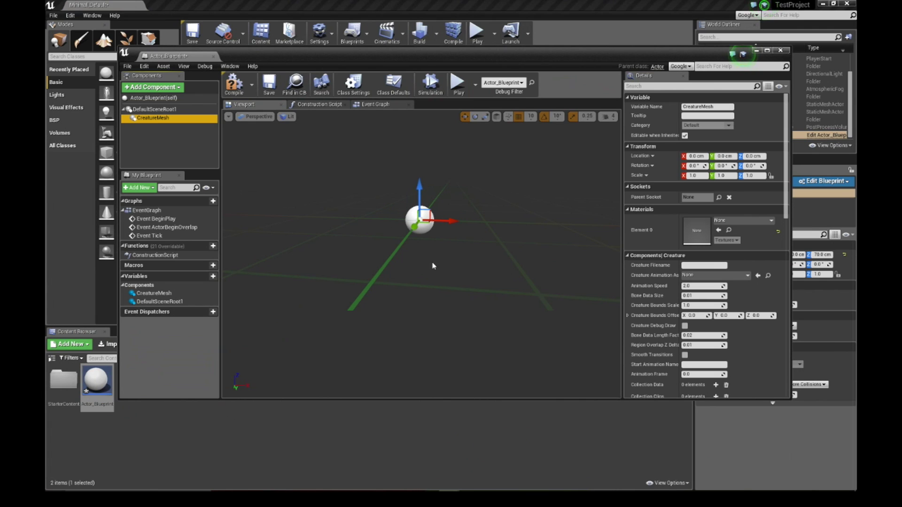
click(426, 441)
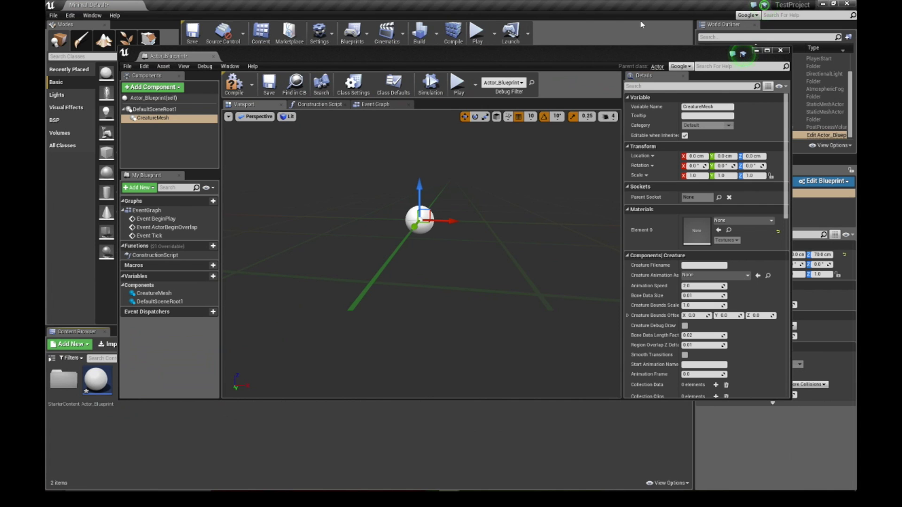
click(781, 51)
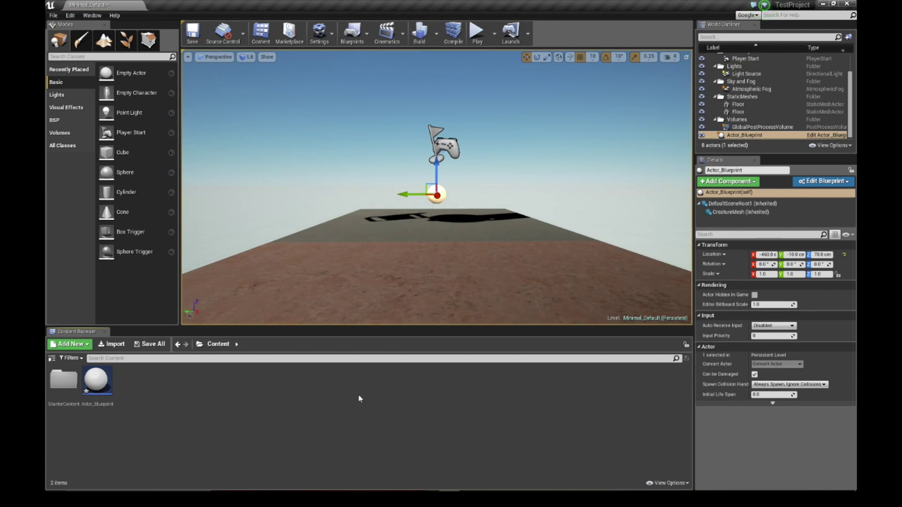
Create a new Creature Animation Asset in Content, keeping the default name NewCreatureAnimationAsset
right_click(161, 385)
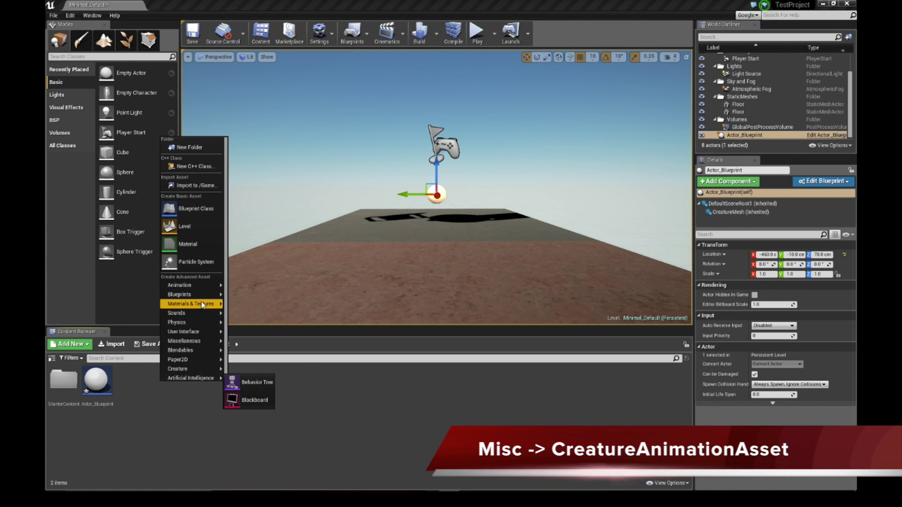
mouse_move(203, 340)
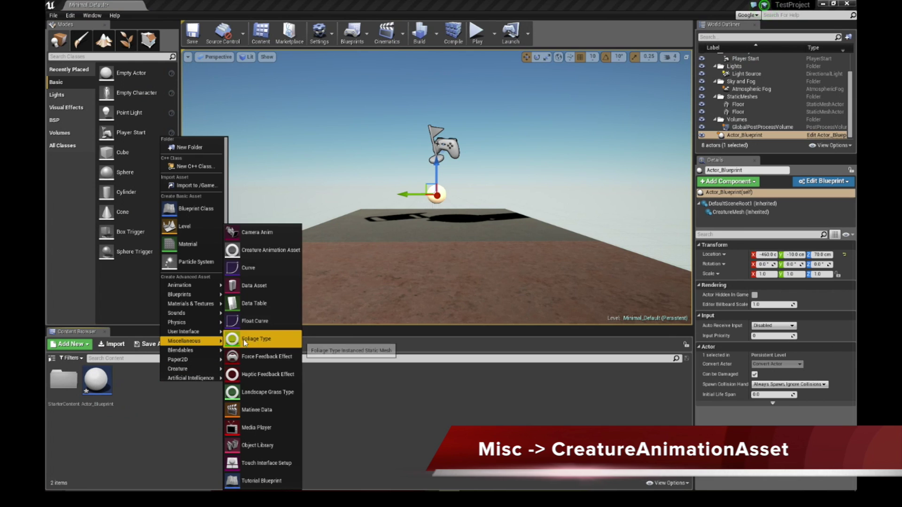
click(284, 256)
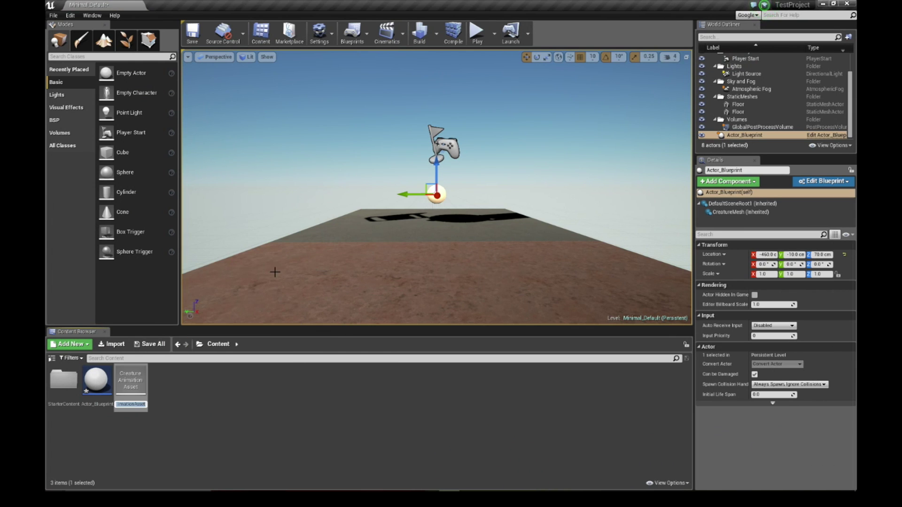
click(263, 388)
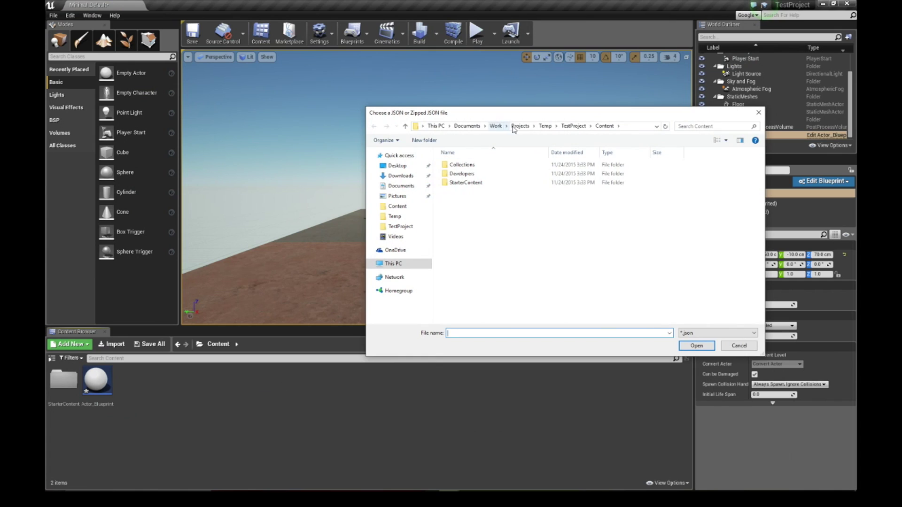
Load character_data.json from Temp\myExport.CreaExport into the new animation asset
click(545, 126)
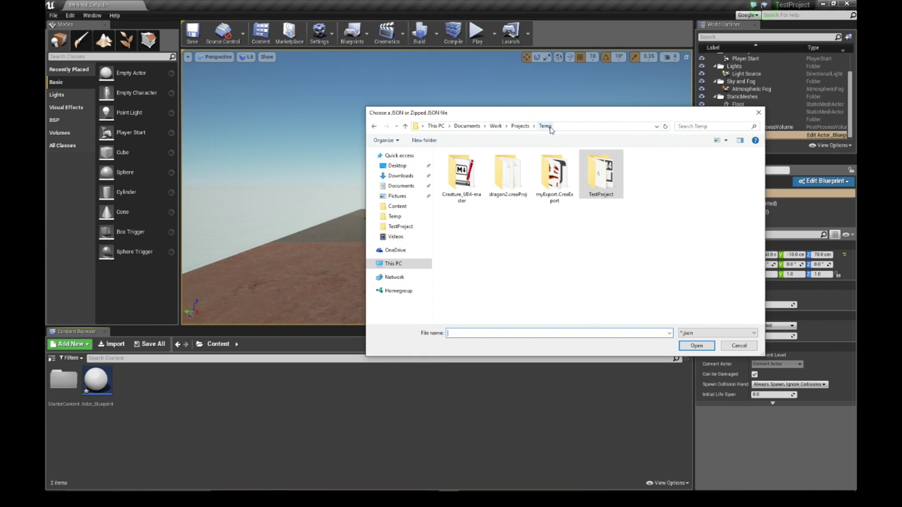
double_click(555, 174)
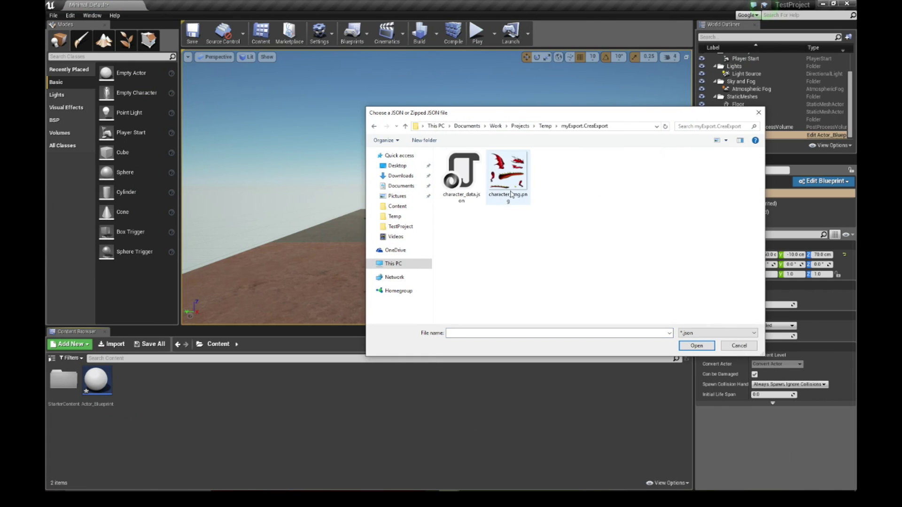
click(470, 196)
click(697, 346)
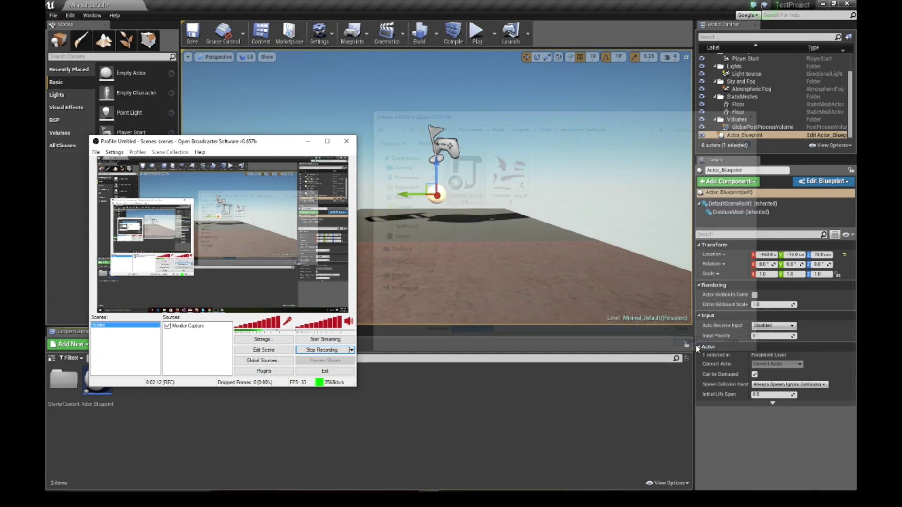
click(420, 4)
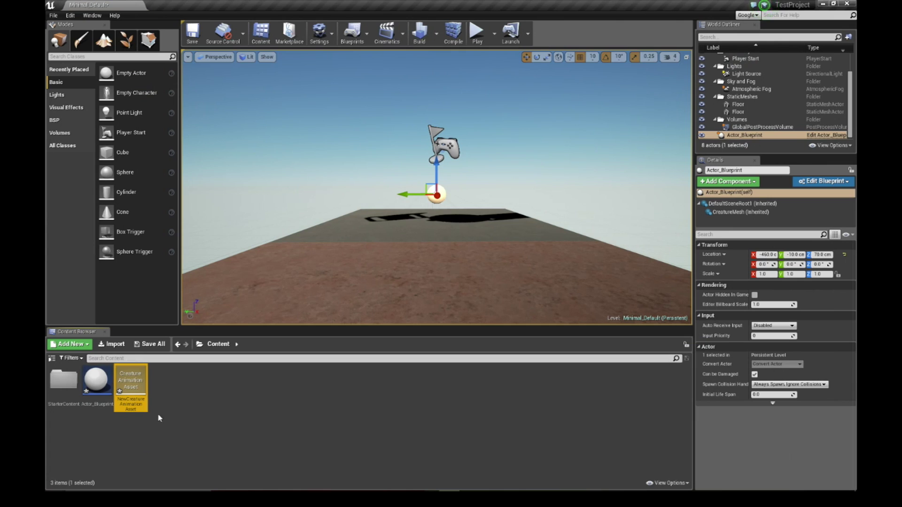
mouse_move(111, 399)
mouse_move(141, 386)
click(216, 391)
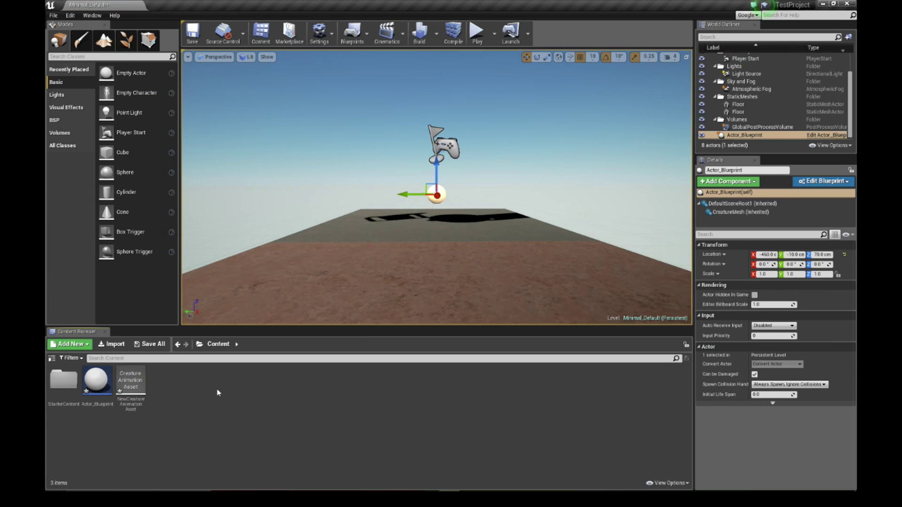
click(141, 383)
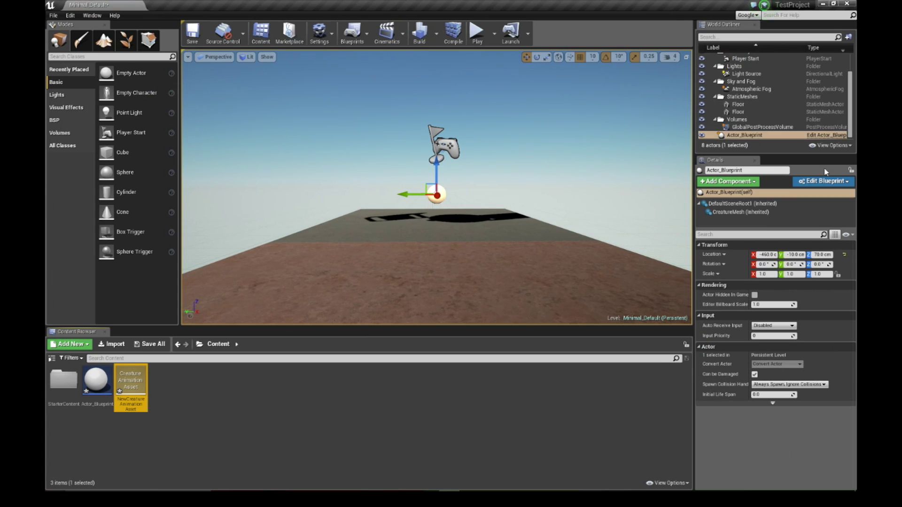
In Actor_Blueprint's viewport, assign NewCreatureAnimationAsset to the CreatureMesh component
click(827, 135)
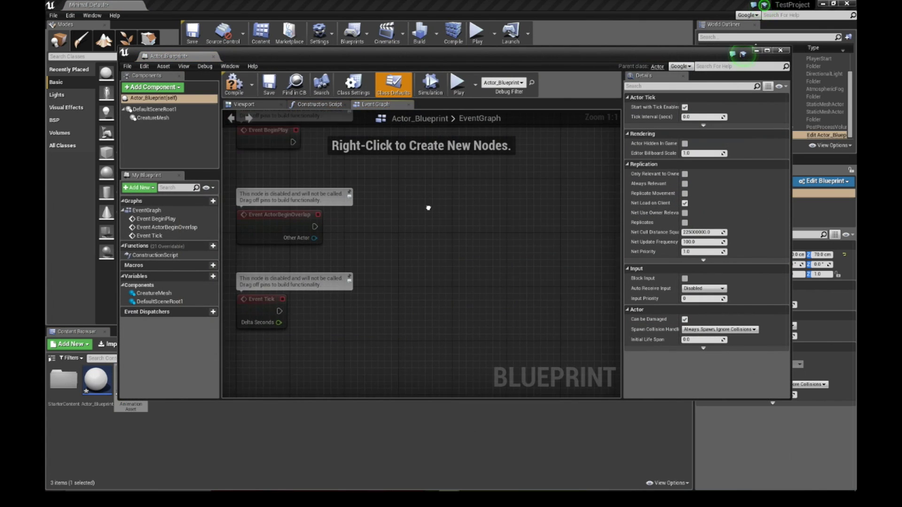
click(243, 104)
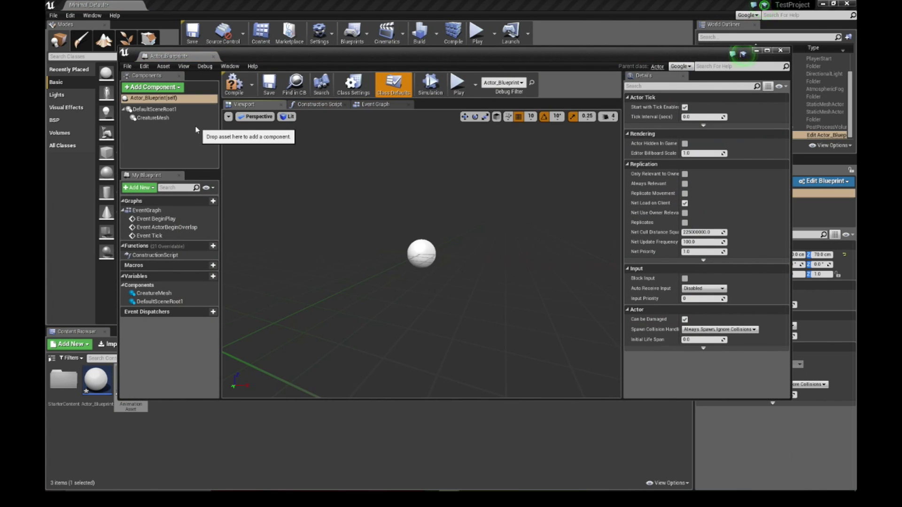
click(154, 119)
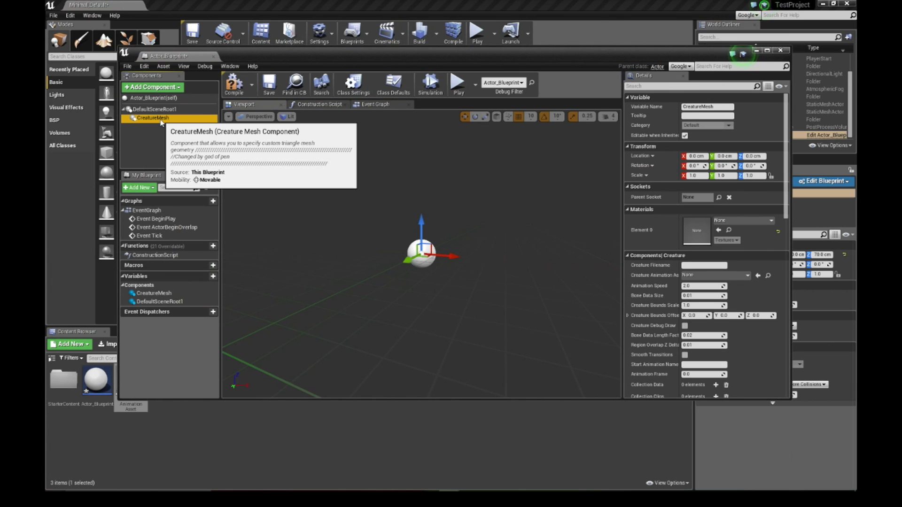
click(733, 275)
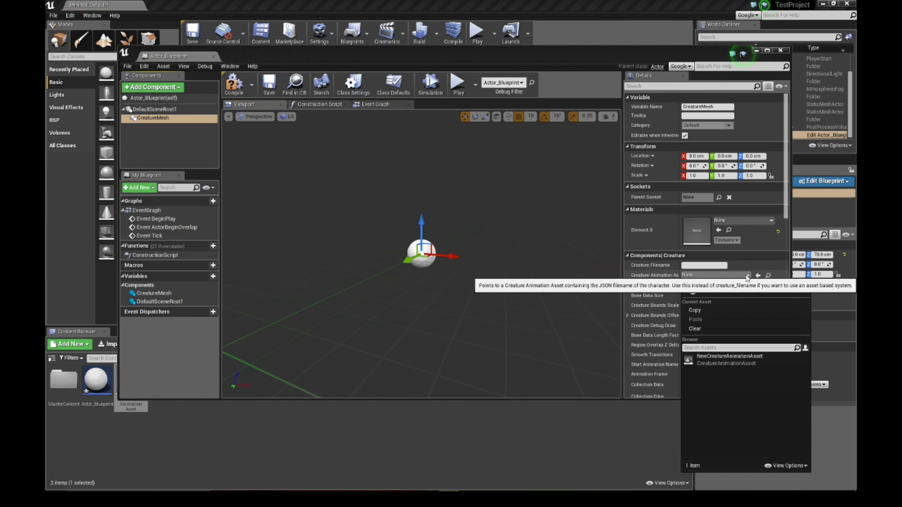
click(744, 360)
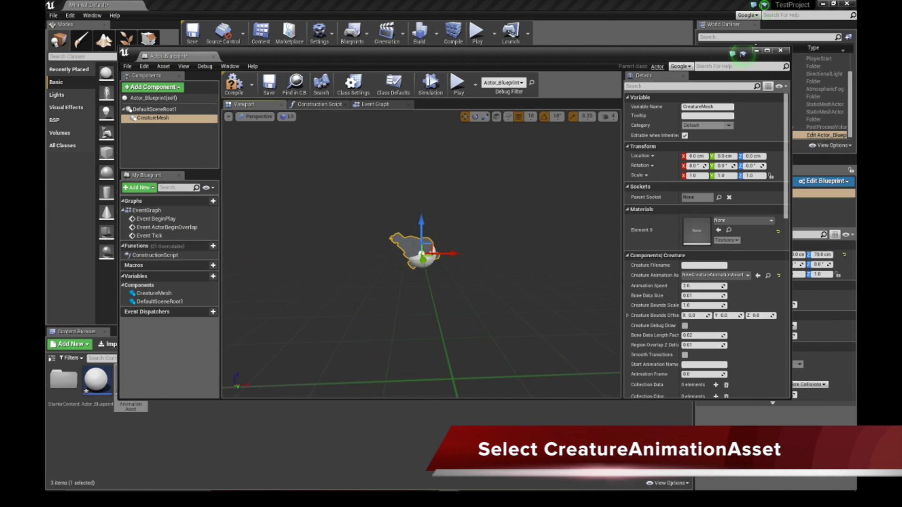
right_drag(424, 282, 434, 245)
key(f)
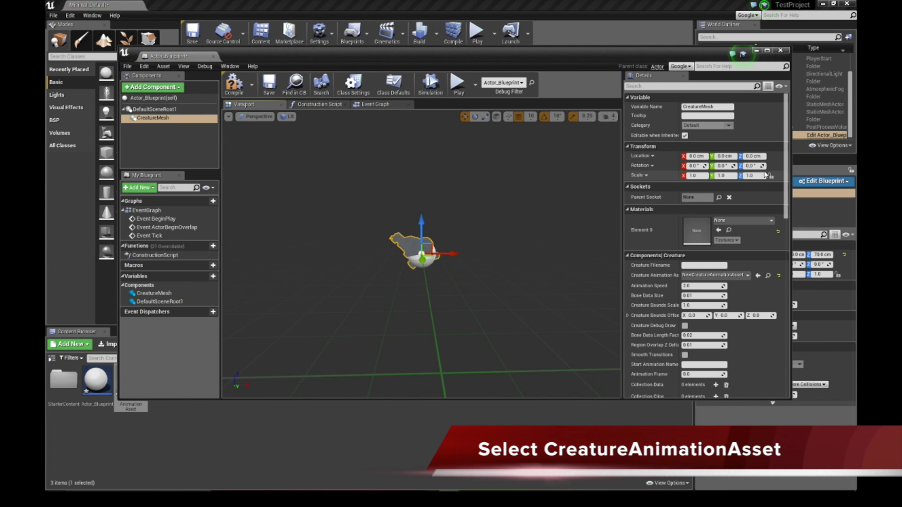
Scale the creature mesh uniformly to 10 and save the blueprint
click(698, 176)
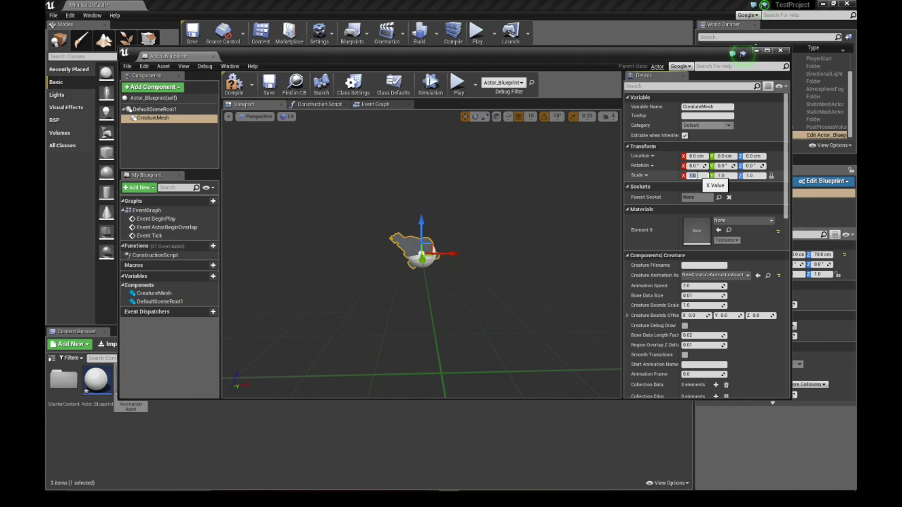
text(10)
key(Return)
scroll(446, 194, down, 4)
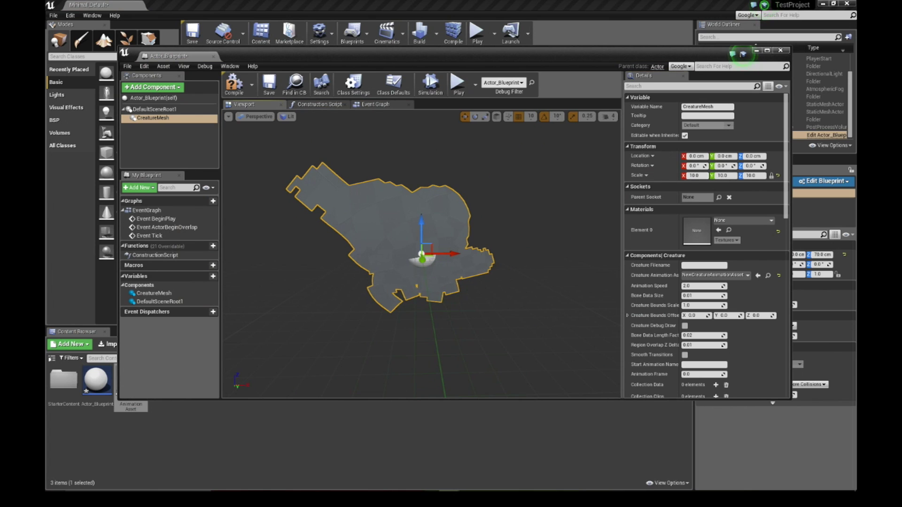
drag(445, 195, 582, 197)
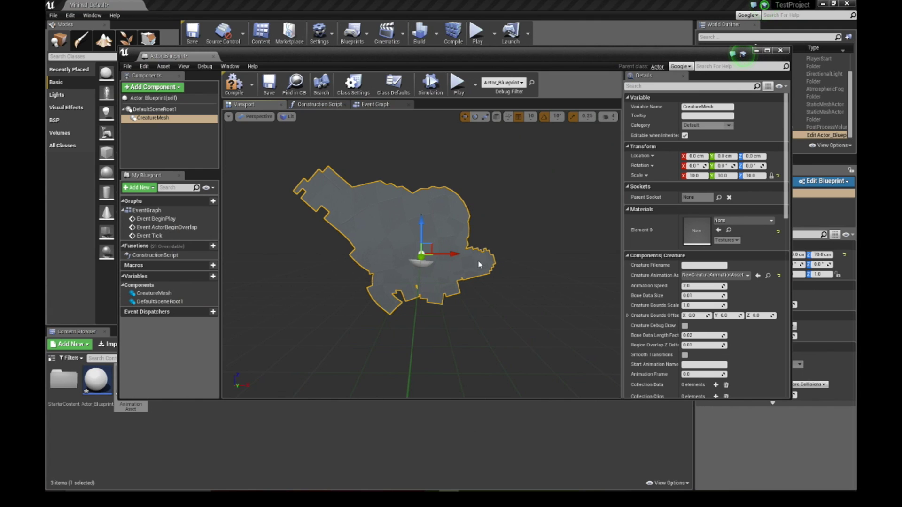
key(ctrl+s)
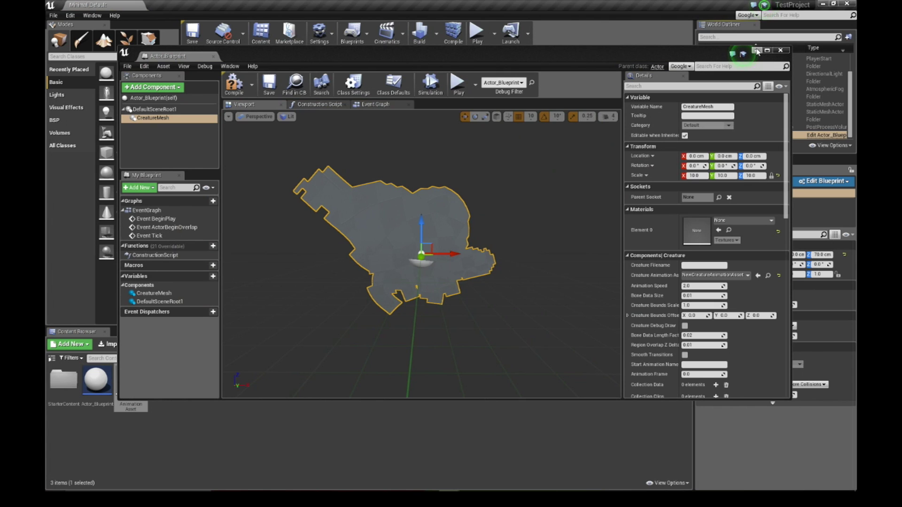
Drag character_img.png from Temp\myExport.CreaExport in File Explorer into Unreal's Content Browser
click(758, 51)
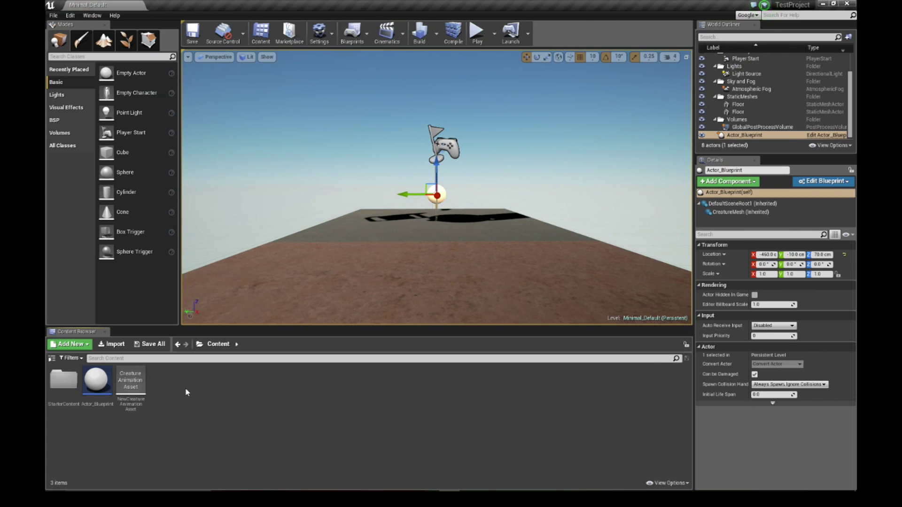
key(alt+Tab)
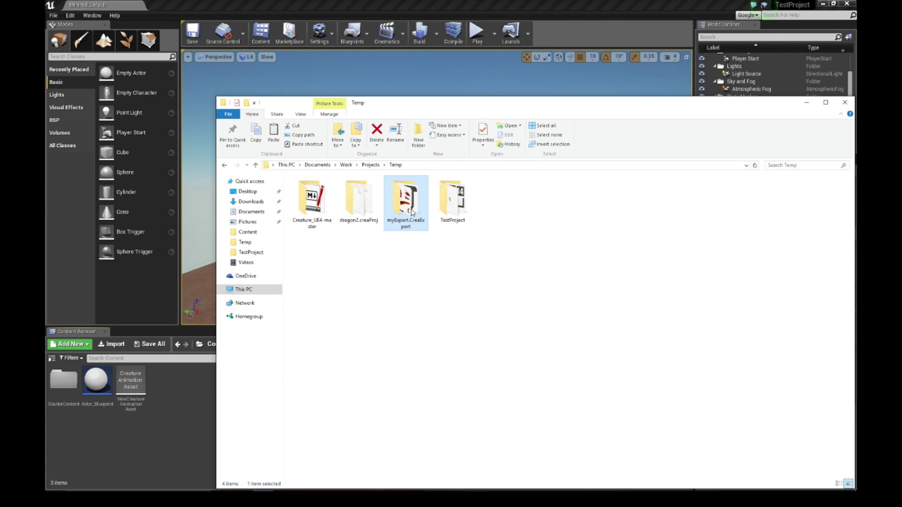
double_click(411, 211)
drag(395, 111, 473, 108)
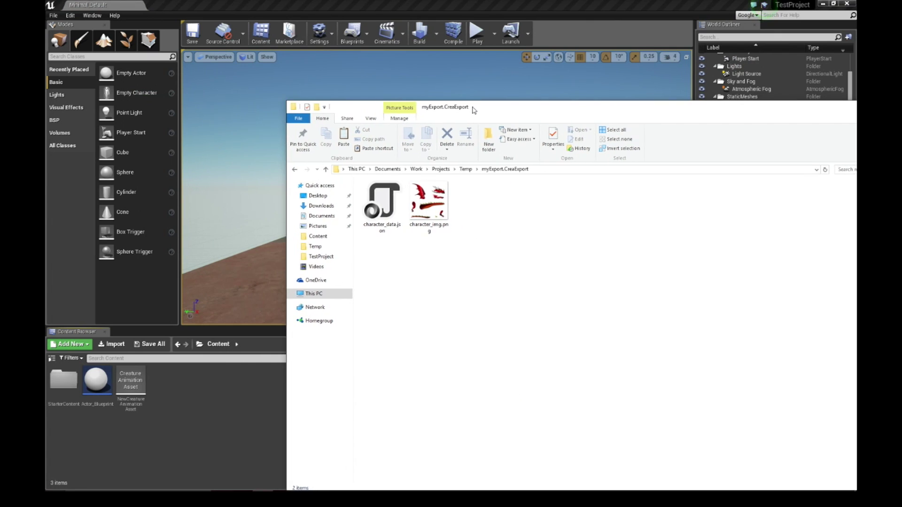
click(429, 238)
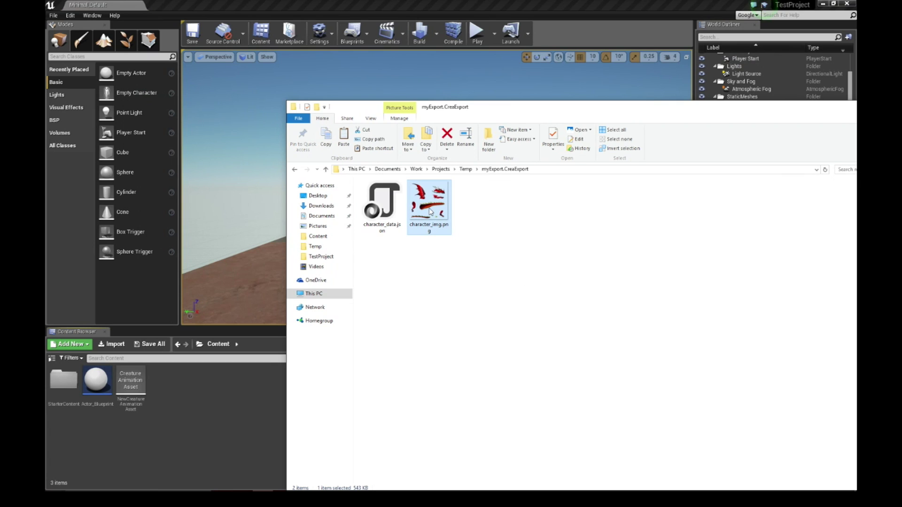
drag(430, 209, 192, 409)
click(232, 393)
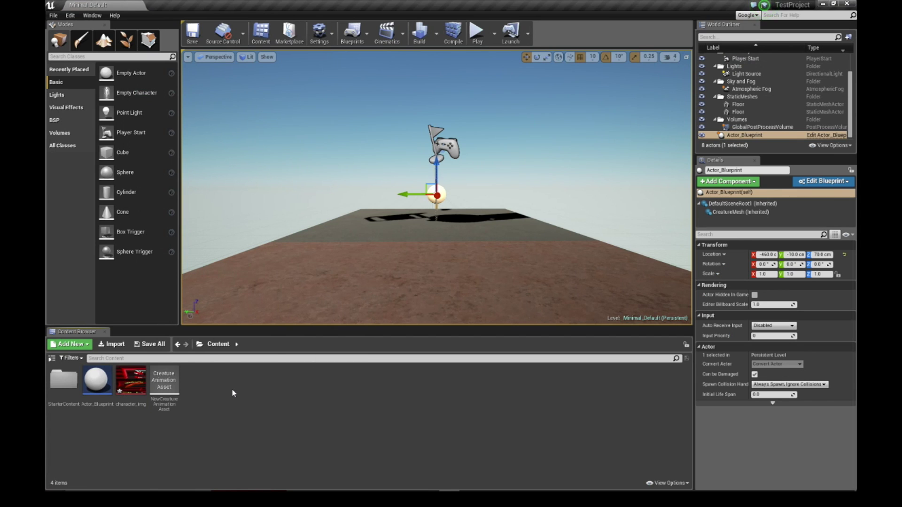
Create the character_img_Mat material from the character_img texture and open it
click(131, 381)
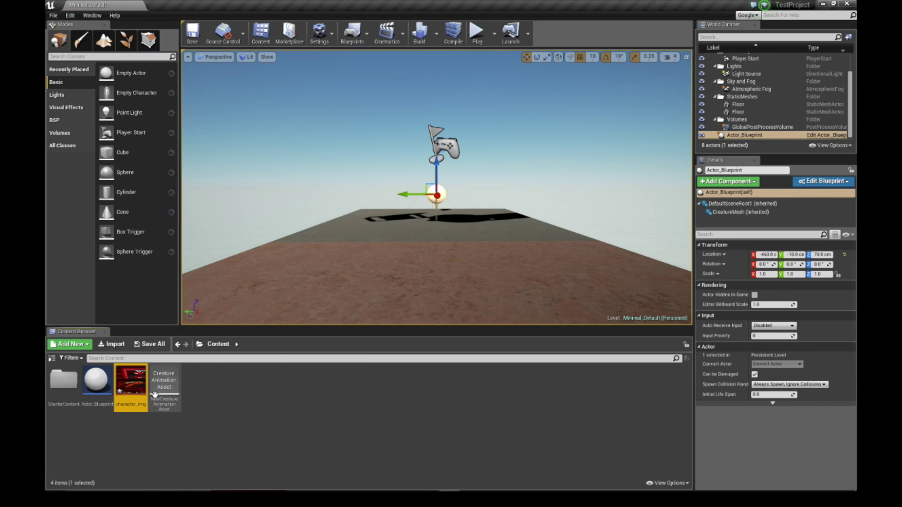
right_click(127, 391)
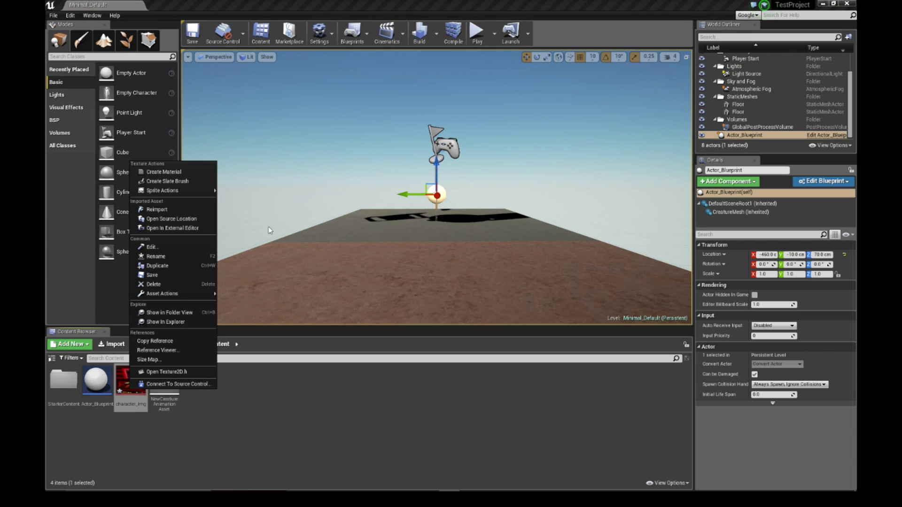
click(196, 171)
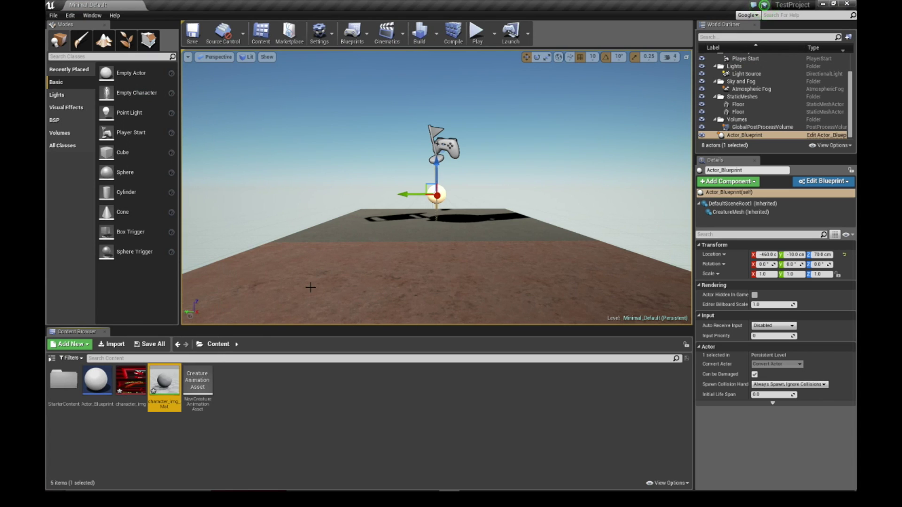
double_click(164, 381)
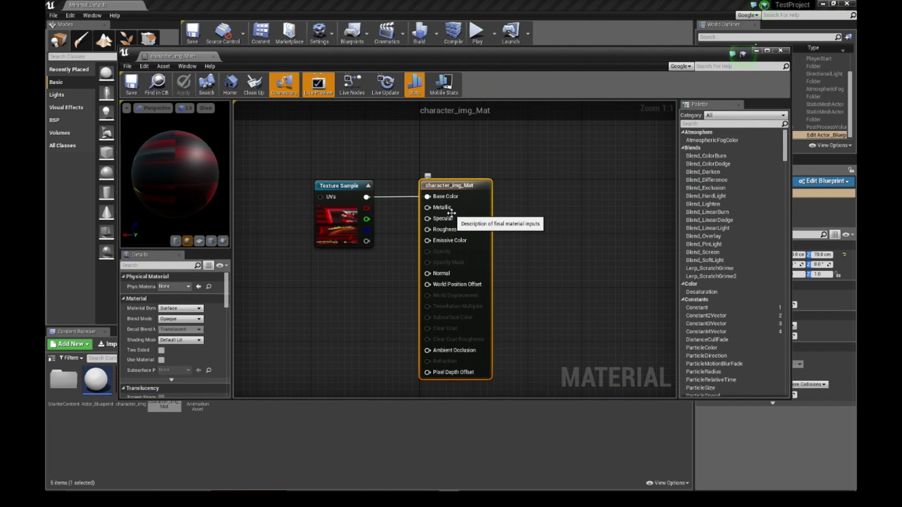
Set Blend Mode to Masked, wire the texture alpha to Opacity Mask, and apply changes
click(183, 308)
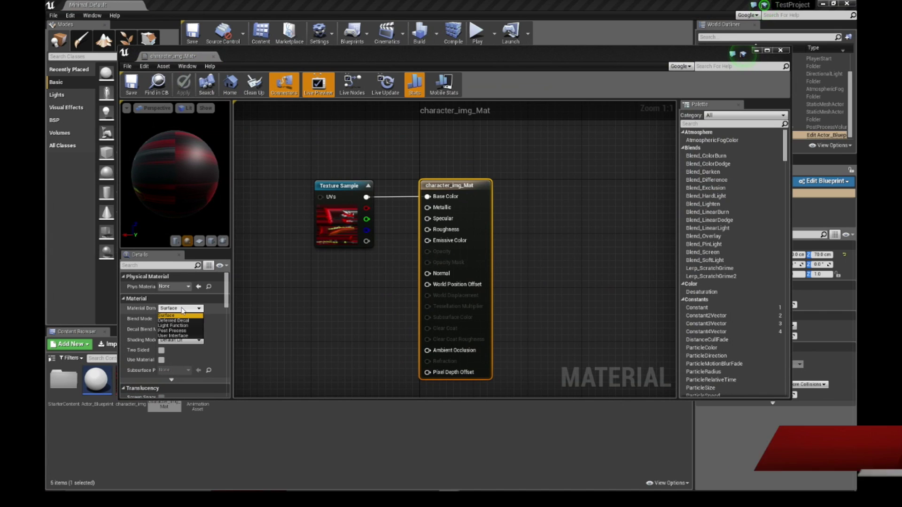
click(205, 310)
scroll(205, 310, down, 3)
scroll(204, 309, up, 3)
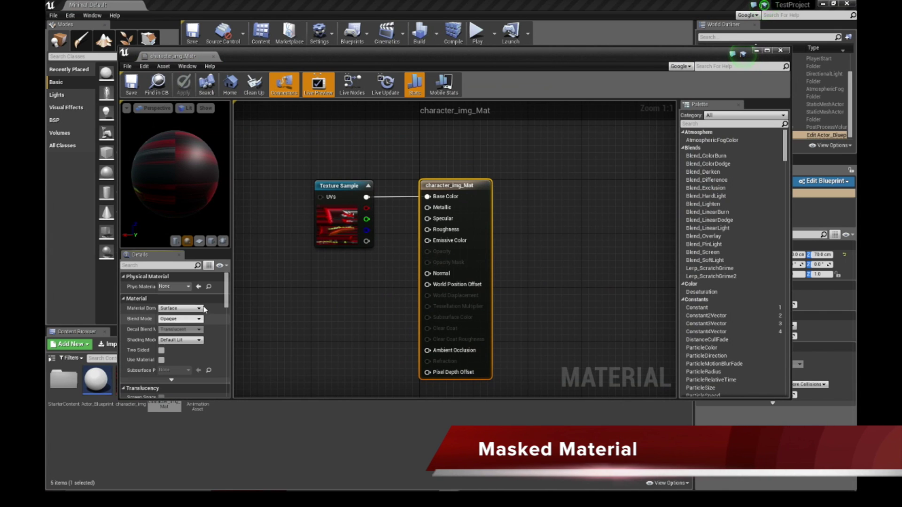
click(181, 319)
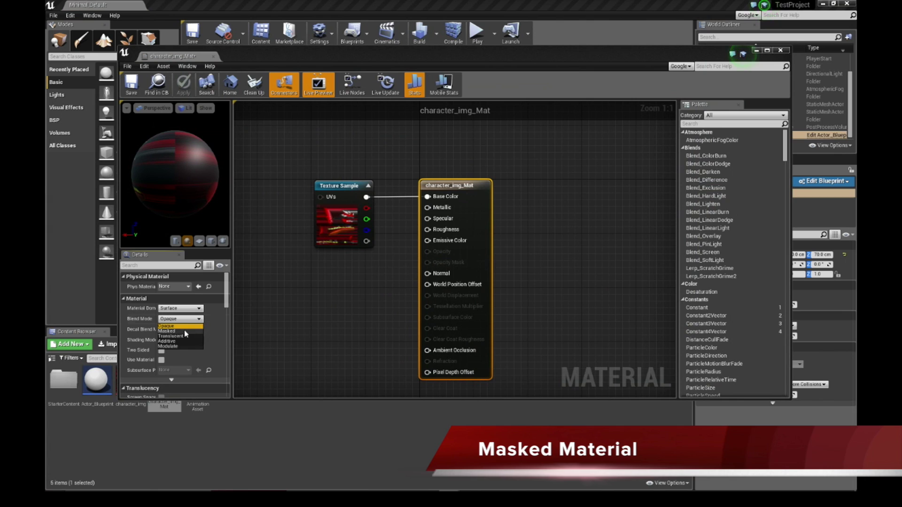
click(184, 332)
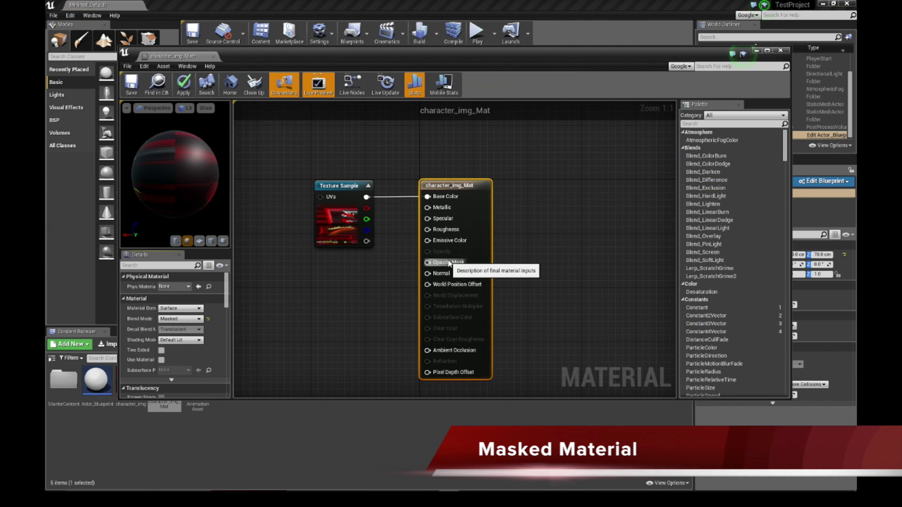
right_drag(543, 252, 510, 264)
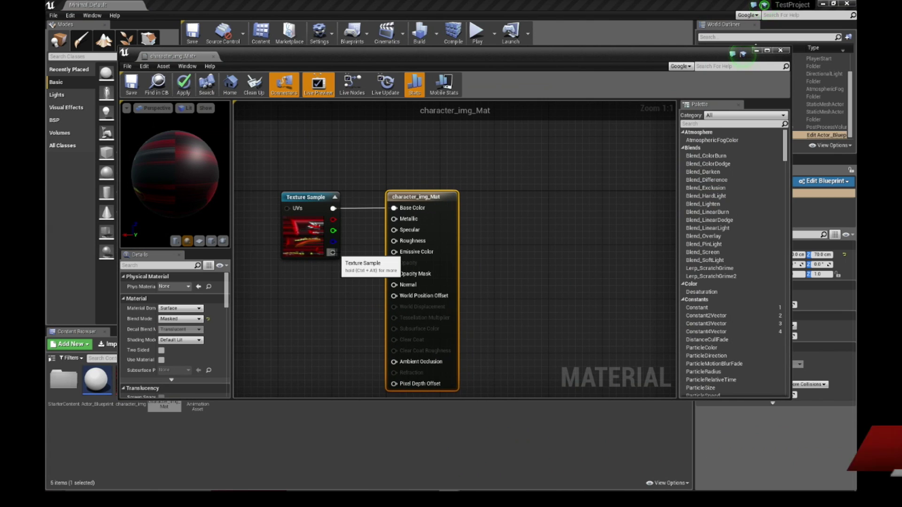
drag(334, 252, 394, 276)
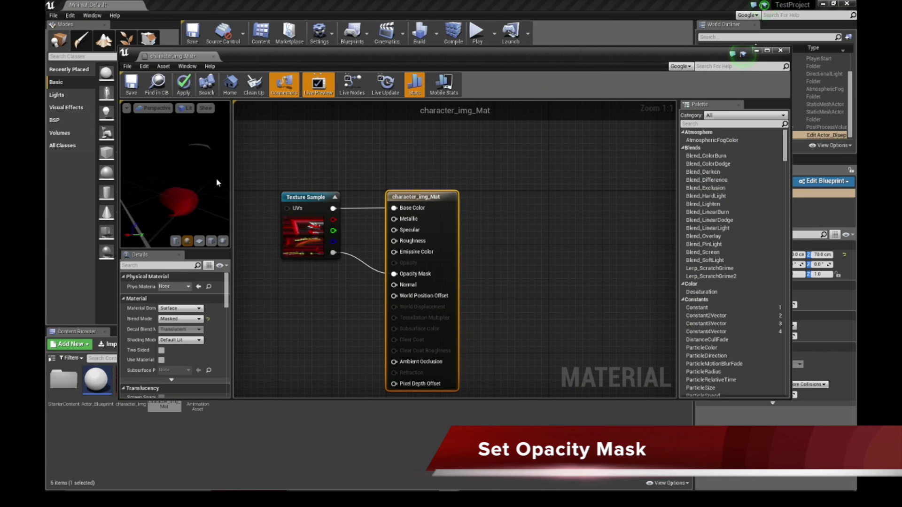
right_drag(372, 257, 499, 257)
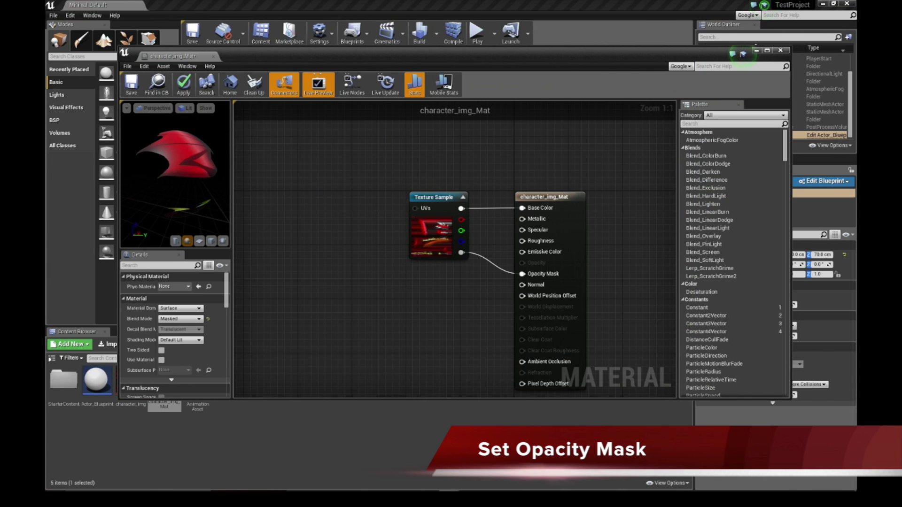
click(780, 50)
click(484, 275)
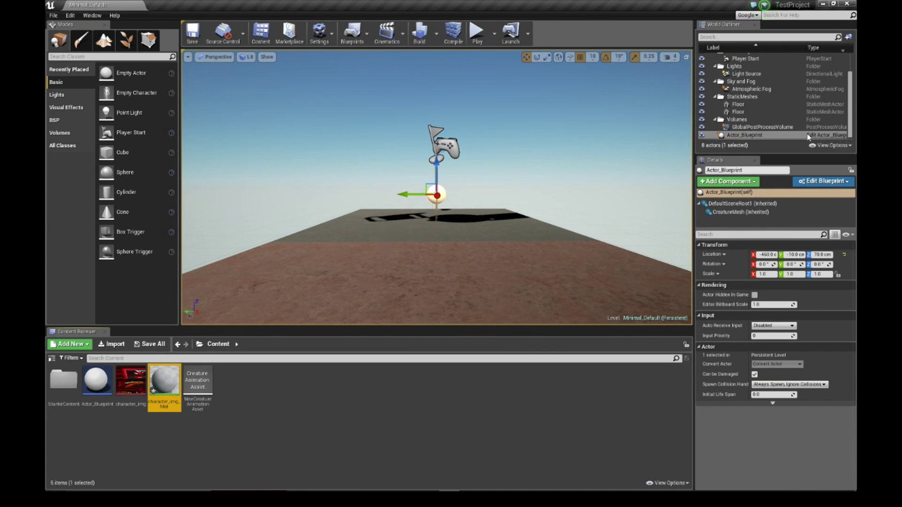
Set Materials Element 0 of Actor_Blueprint's CreatureMesh to character_img_Mat
click(806, 182)
click(778, 198)
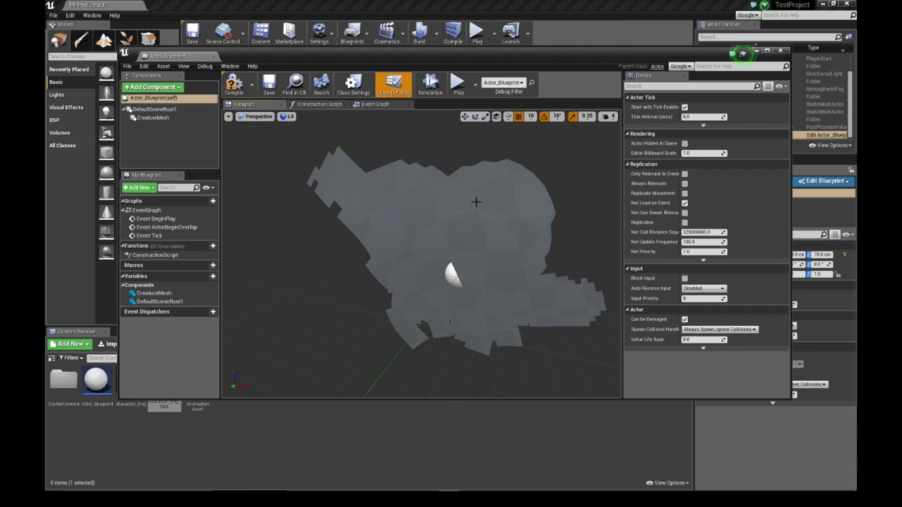
click(477, 201)
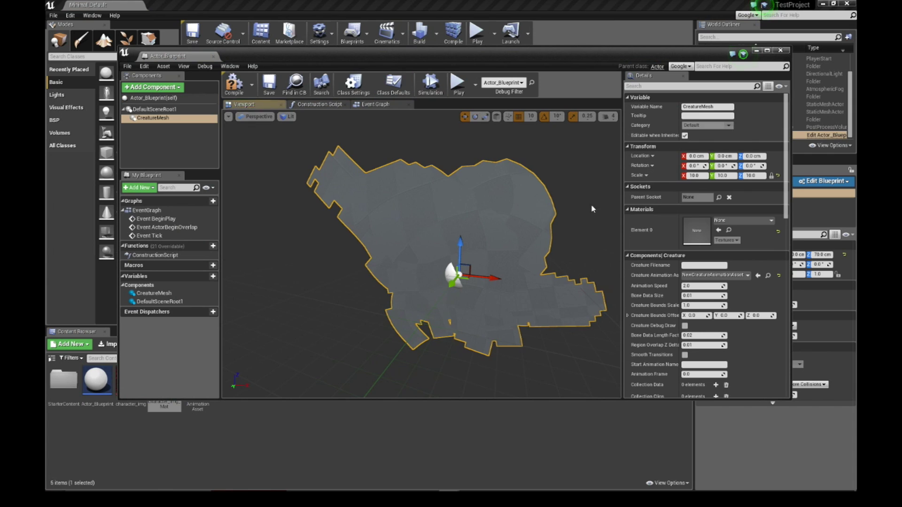
click(772, 220)
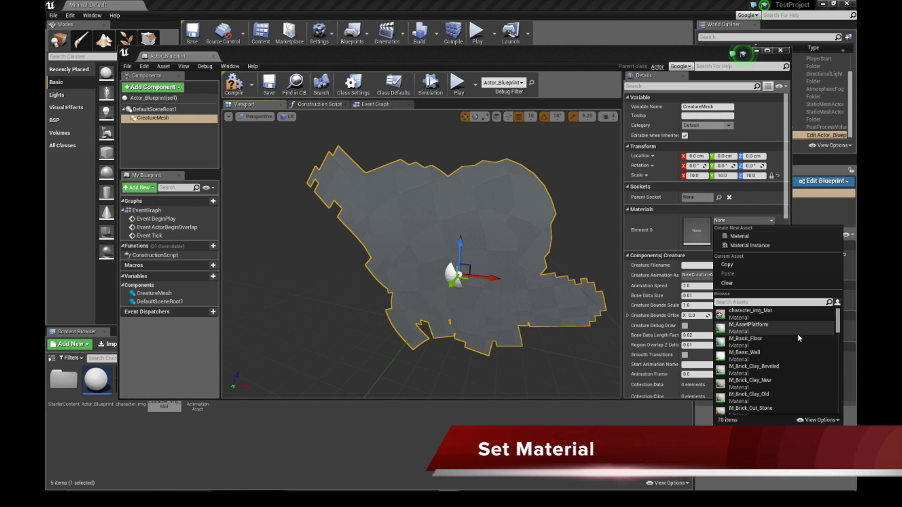
click(746, 311)
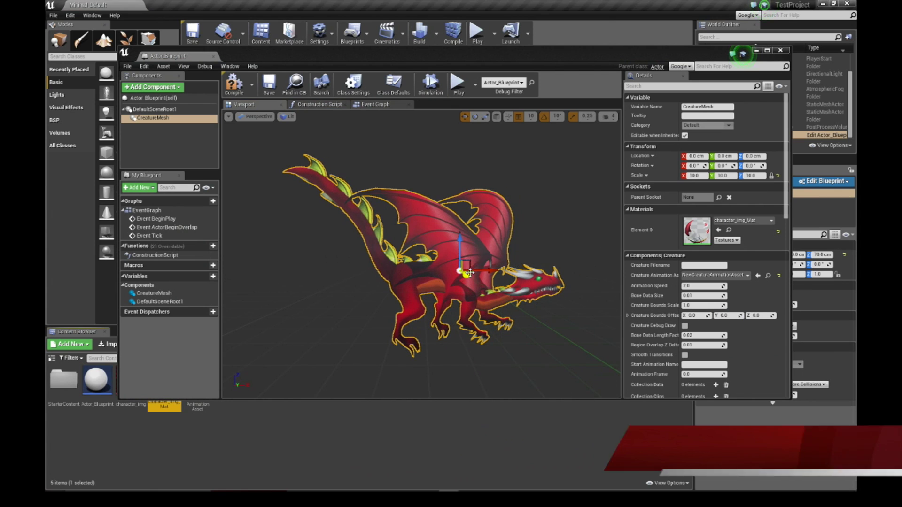
drag(470, 273, 470, 291)
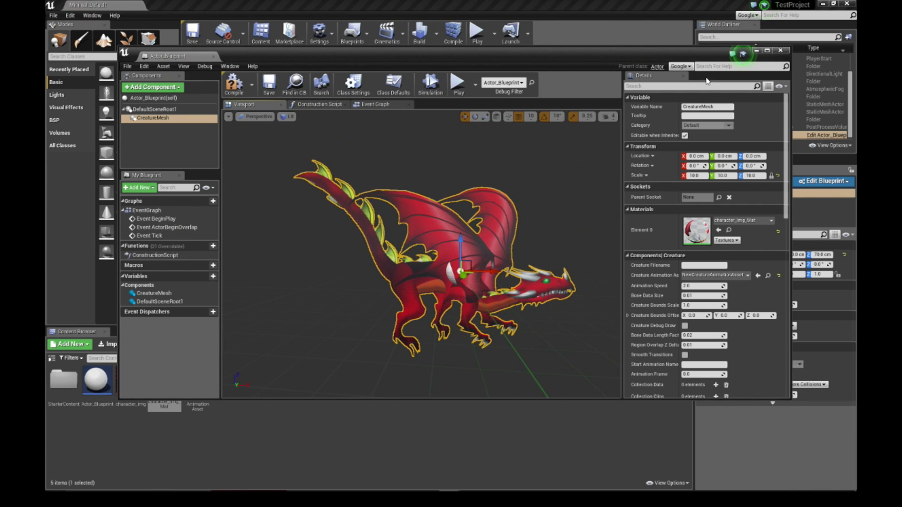
click(780, 50)
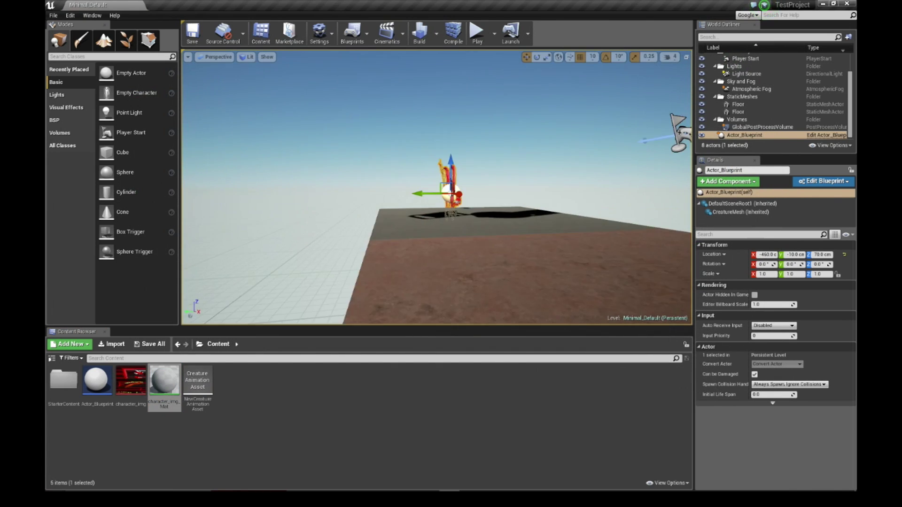
Frame the dragon in the level view and run a test play session
middle_drag(526, 150, 561, 118)
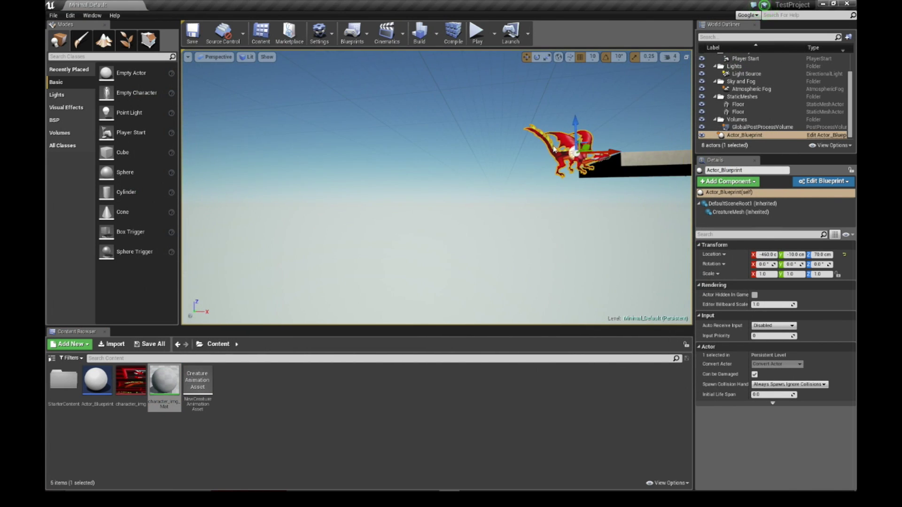
middle_drag(555, 149, 522, 194)
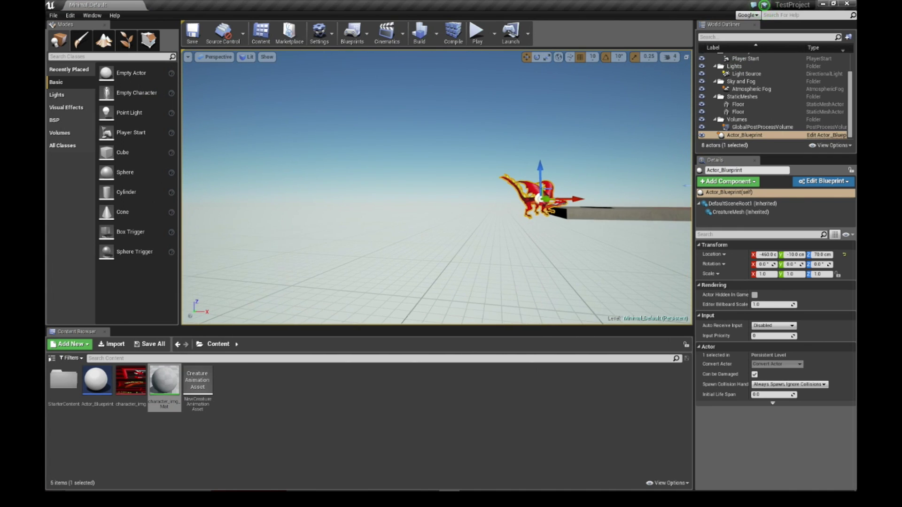
drag(521, 194, 559, 150)
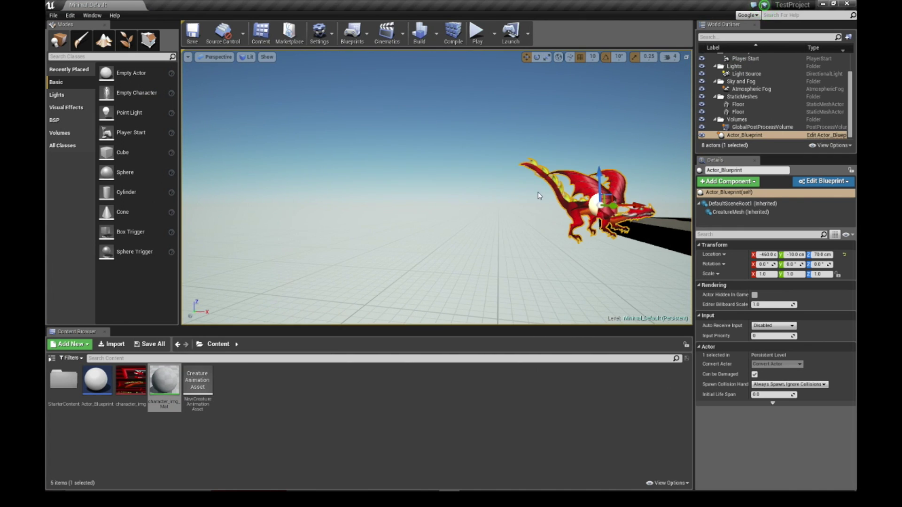
scroll(539, 196, down, 5)
click(477, 32)
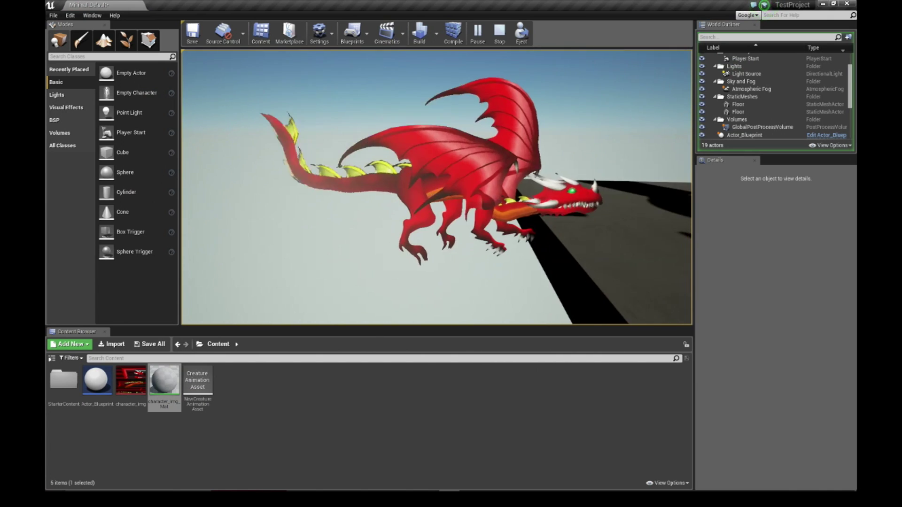
key(Escape)
Move the dragon to Z 140 and X -160, then test play again
drag(476, 149, 634, 96)
key(f)
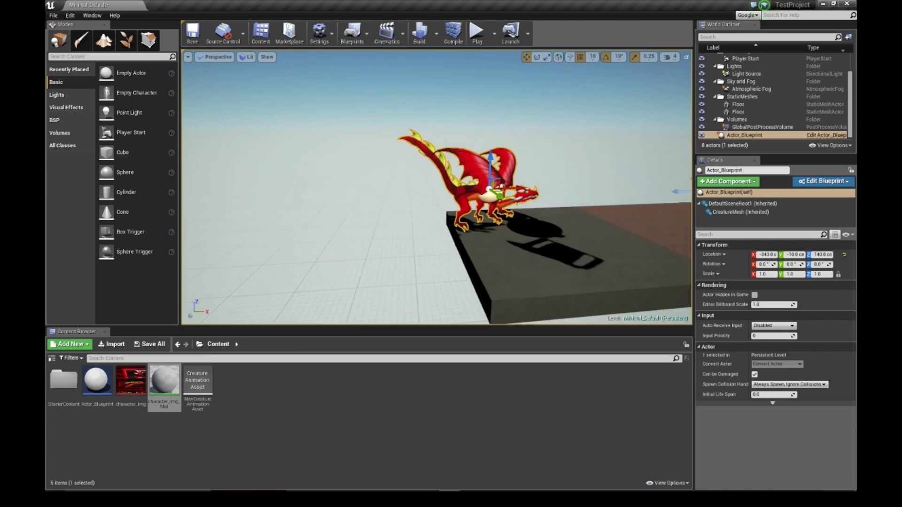
drag(521, 189, 604, 187)
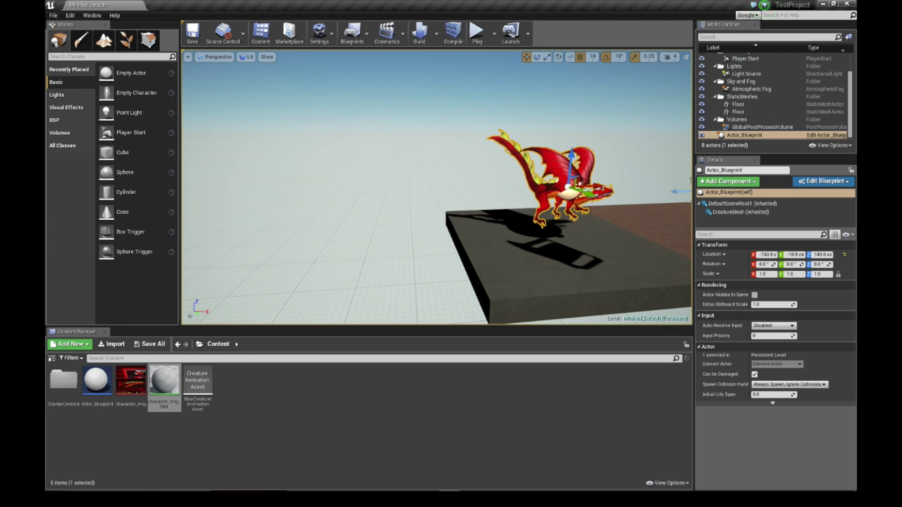
key(f)
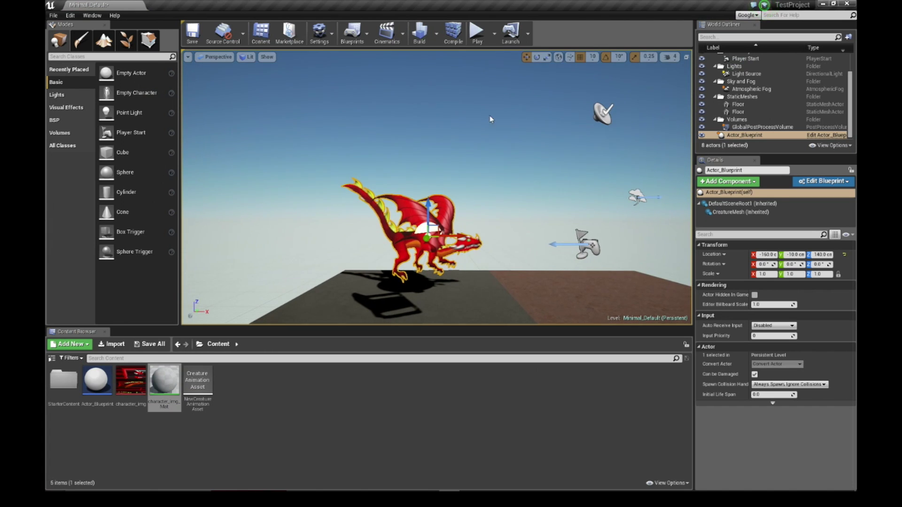
click(477, 33)
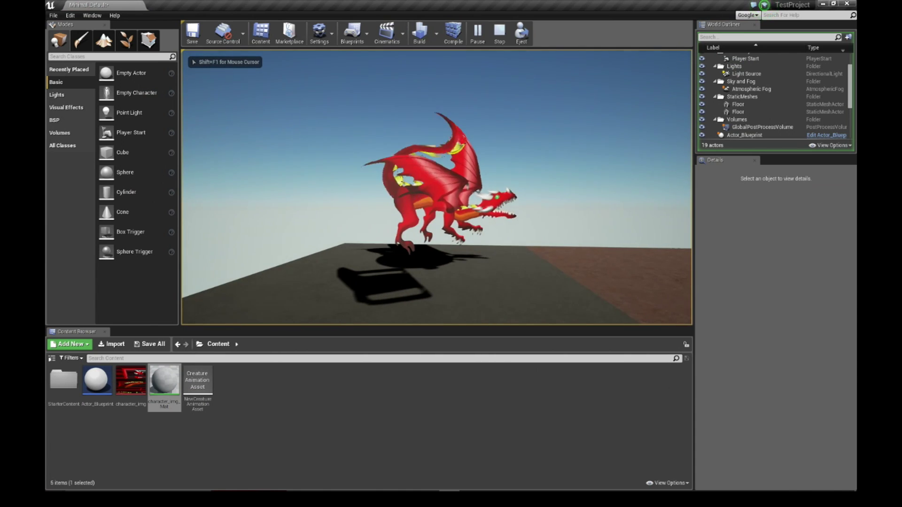
key(Escape)
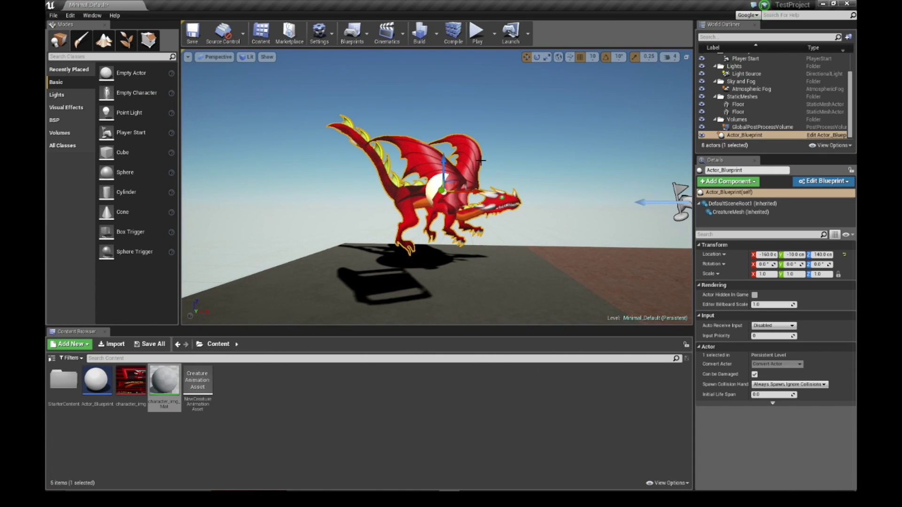
Open Actor_Blueprint's Blueprint editor and bring its event graph into view
click(822, 183)
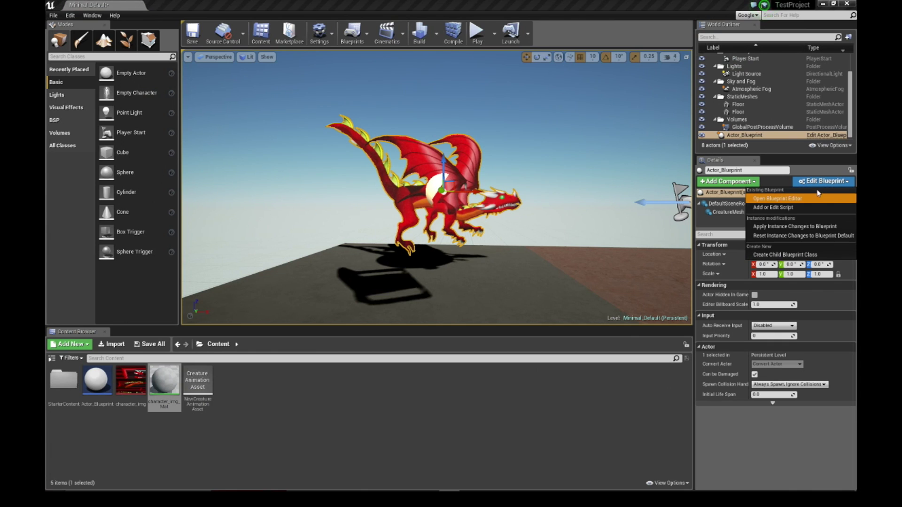
click(817, 198)
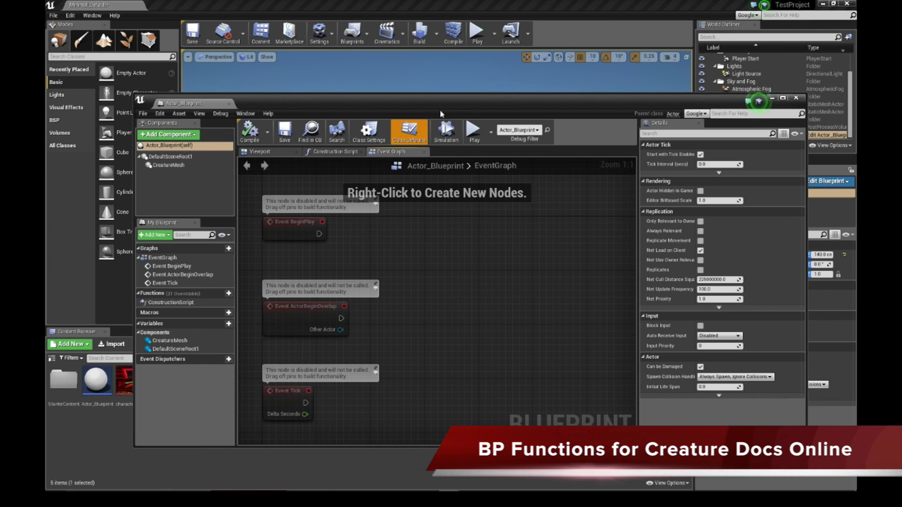
drag(456, 103, 474, 149)
right_drag(492, 310, 469, 326)
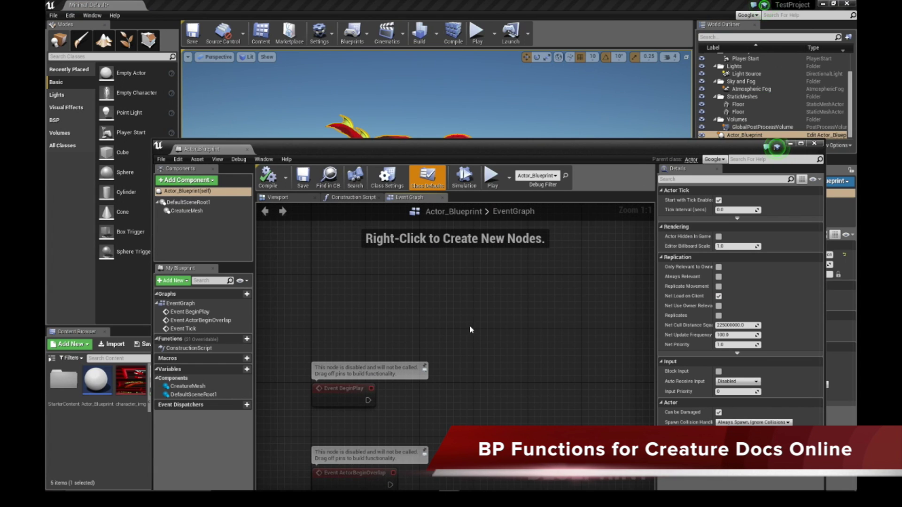
Add an Event BeginPlay node (searching 'beginpl') and position it above the defaults
right_click(434, 310)
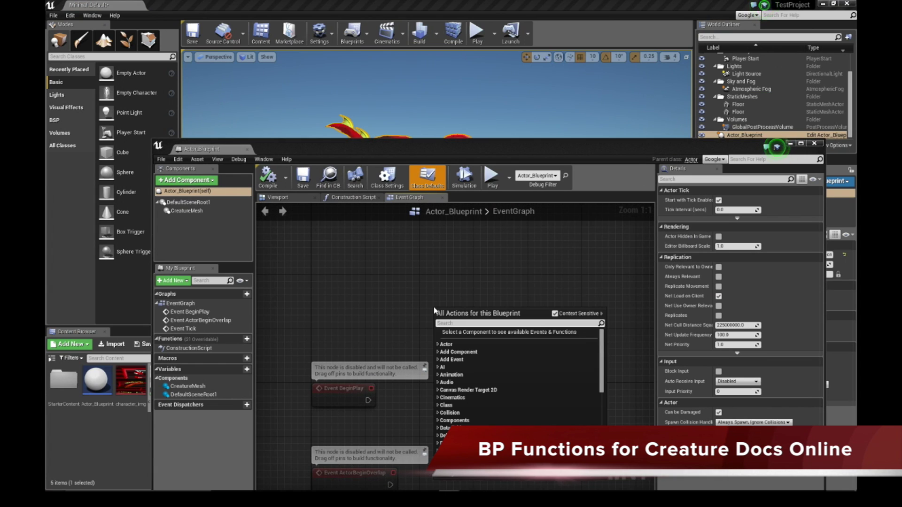
text(beginpl)
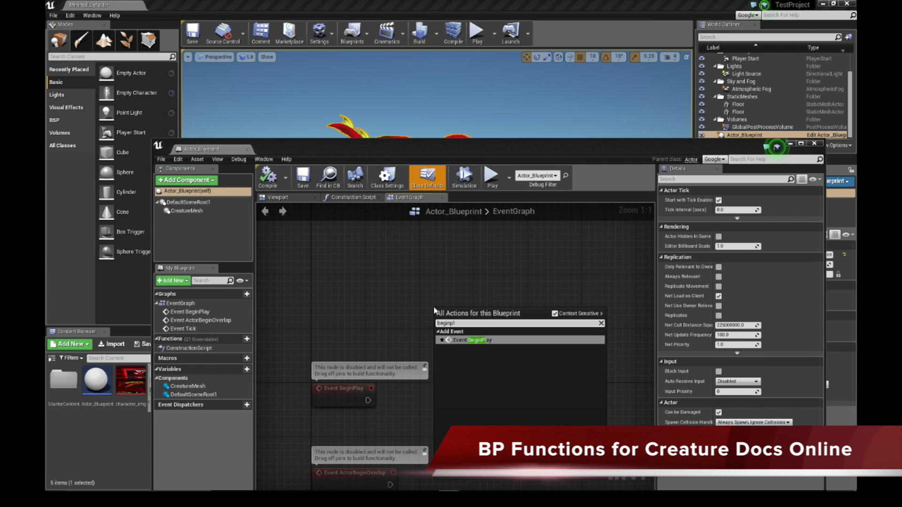
key(Return)
drag(477, 310, 402, 297)
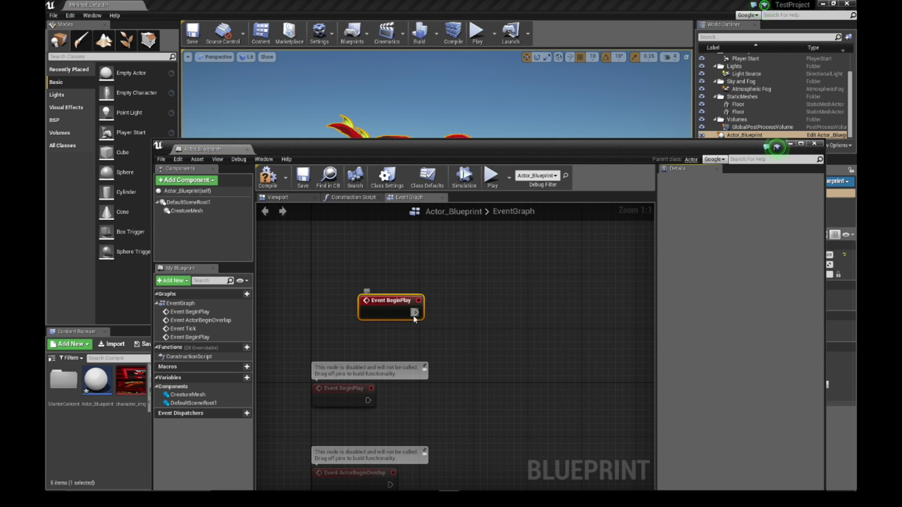
drag(397, 304, 404, 277)
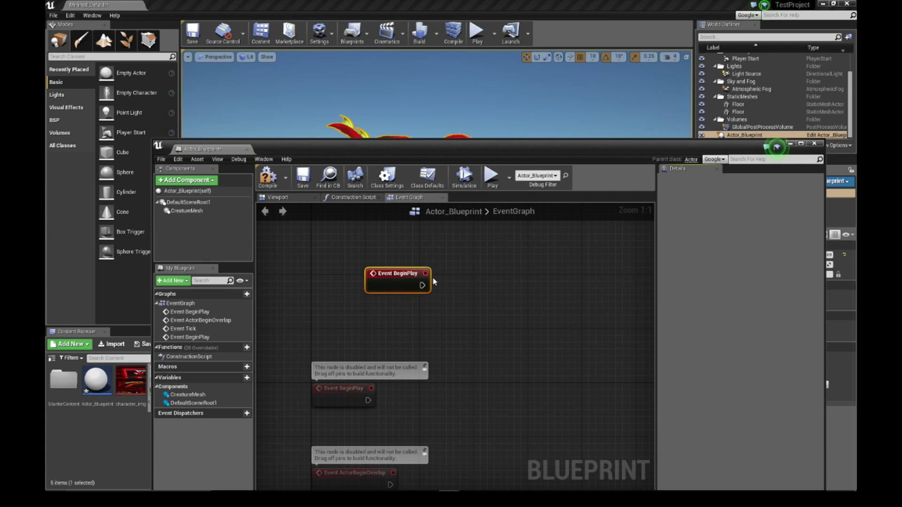
drag(377, 273, 364, 279)
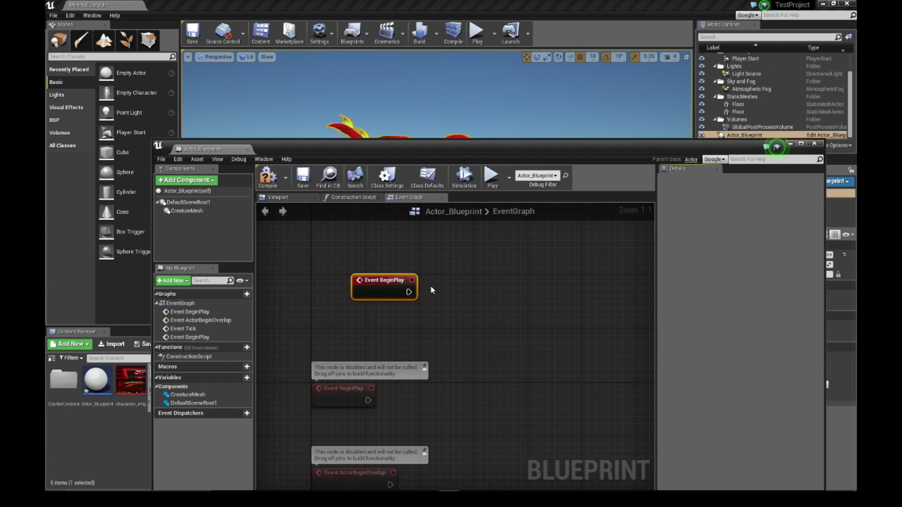
drag(383, 291, 377, 283)
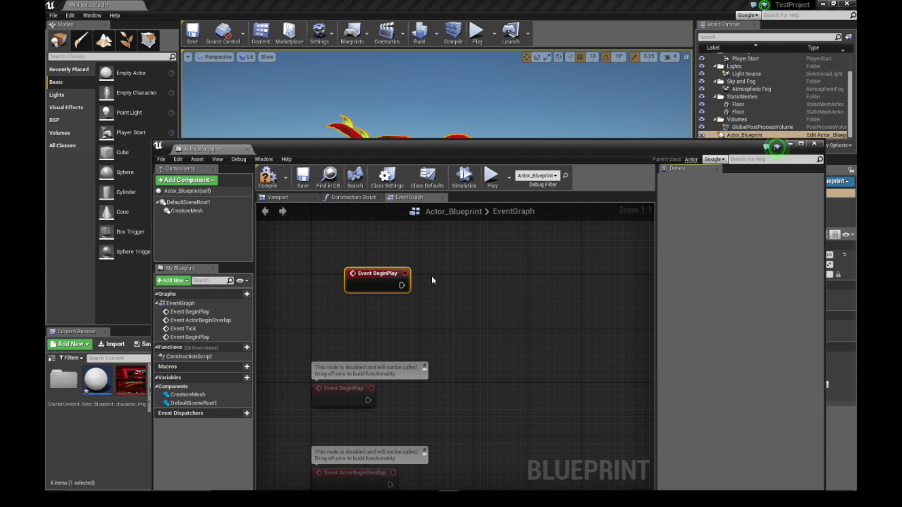
Wire a Set Blue Print Blend Active Animation node to BeginPlay with ground_idle and Factor 0.1
right_click(472, 287)
text(setblu)
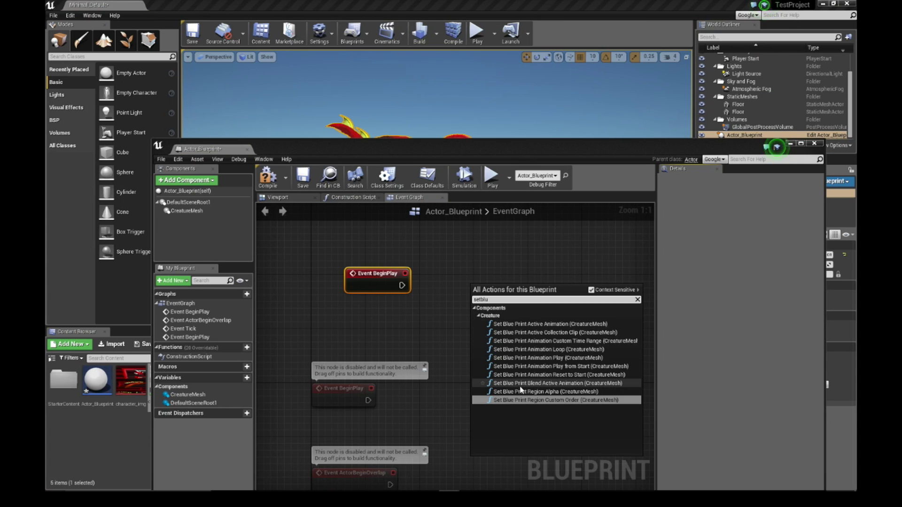
click(552, 383)
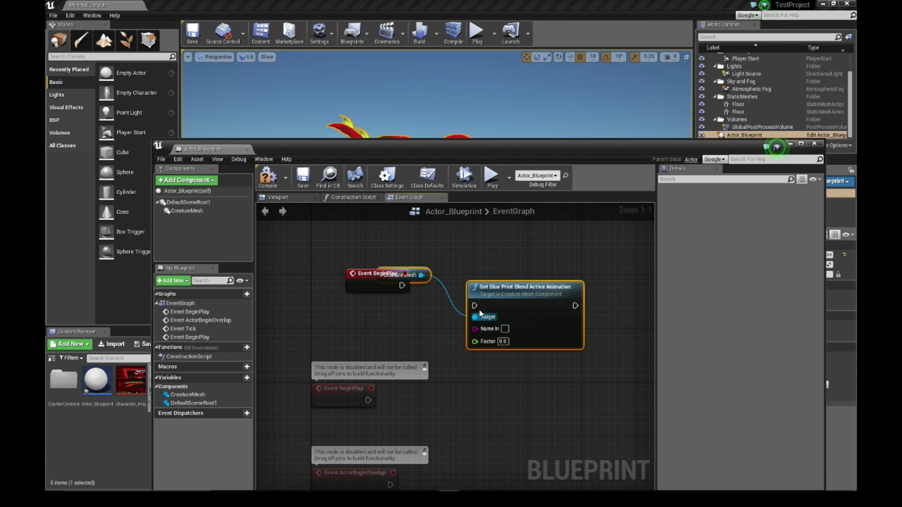
drag(553, 249, 554, 235)
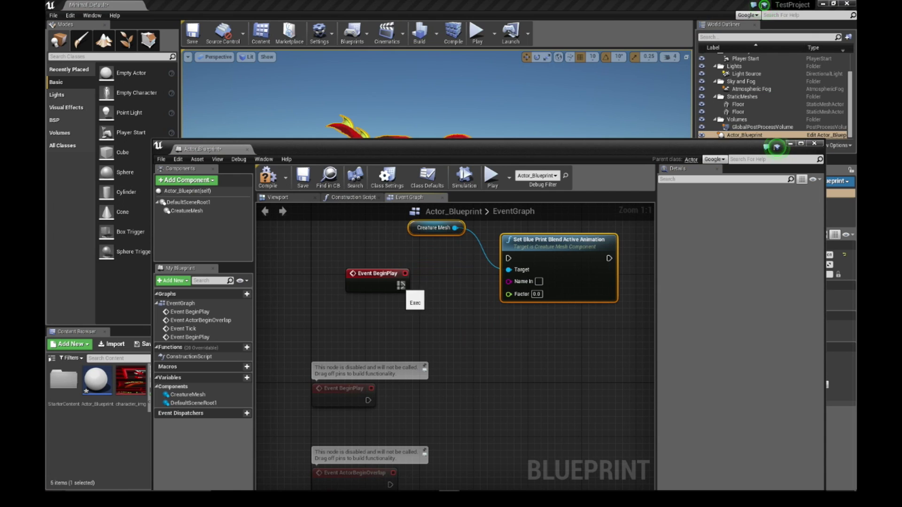
drag(401, 285, 507, 258)
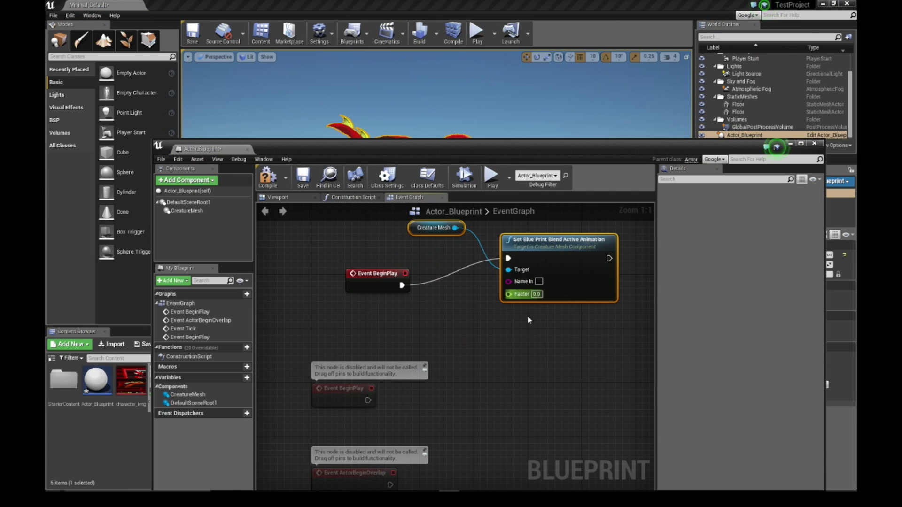
right_drag(529, 316, 545, 348)
click(485, 306)
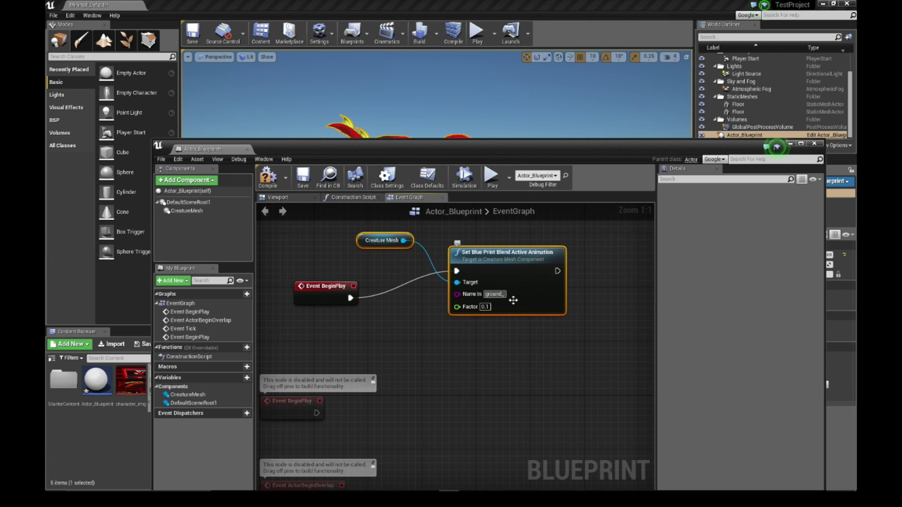
key(Return)
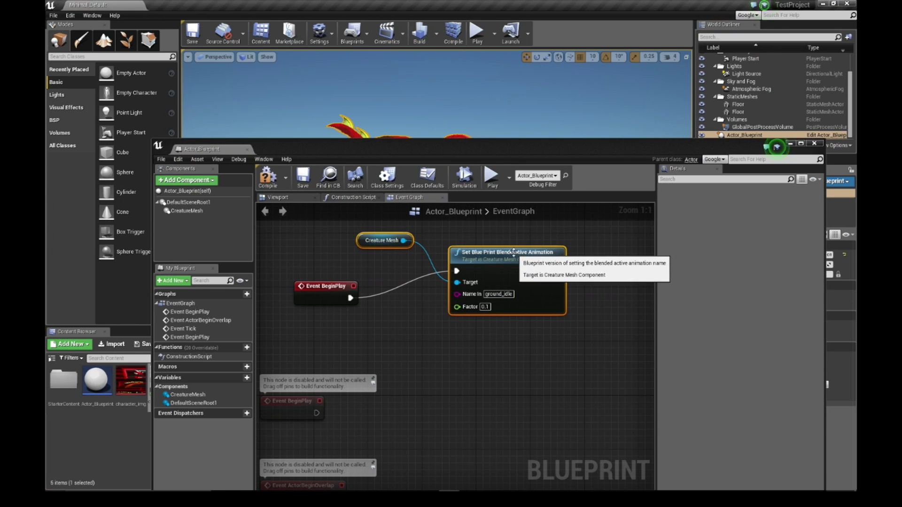
Play the level to watch the dragon blend into its idle animation, then stop
drag(515, 253, 494, 260)
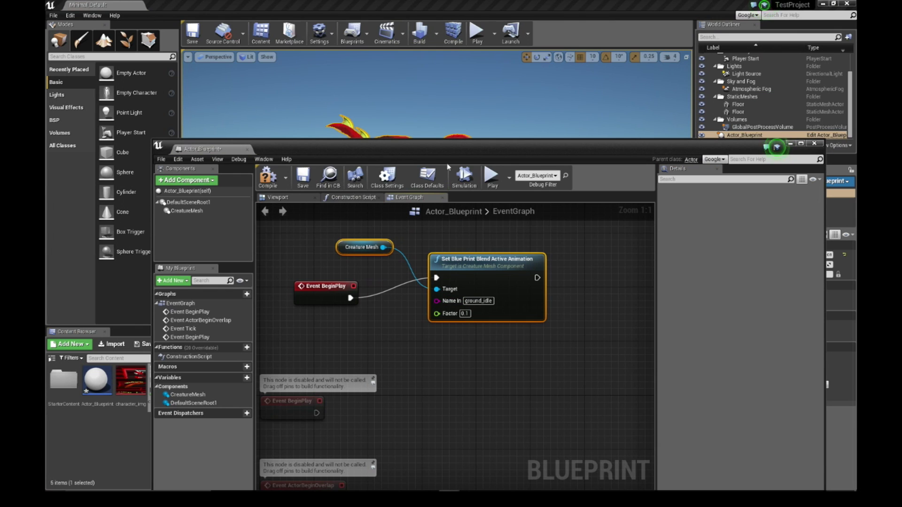
drag(462, 149, 462, 264)
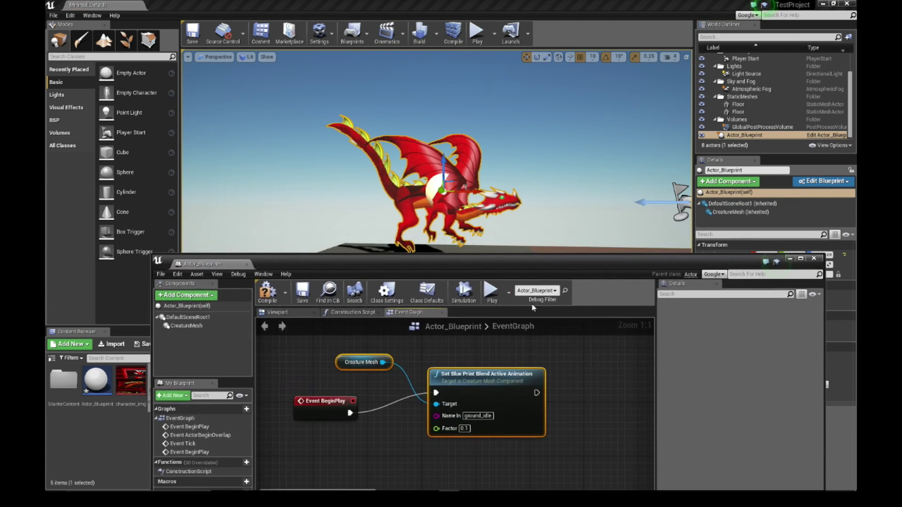
click(491, 294)
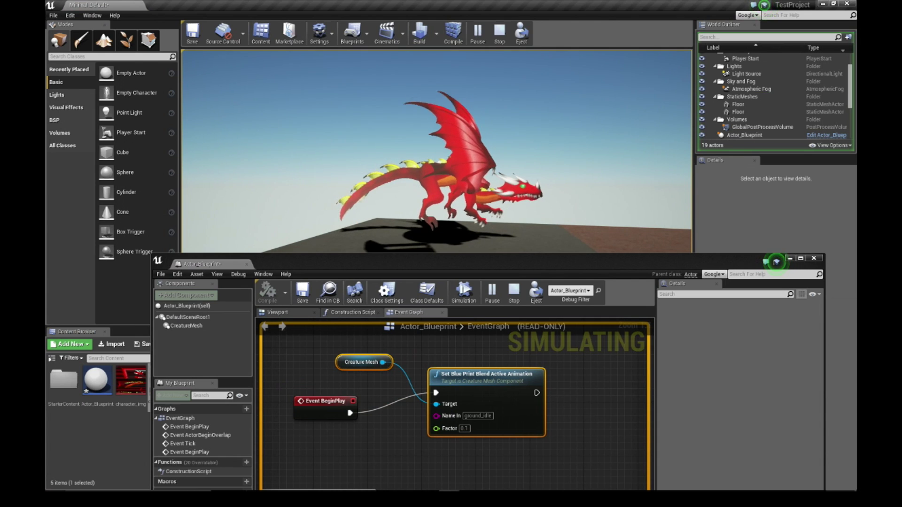
key(Escape)
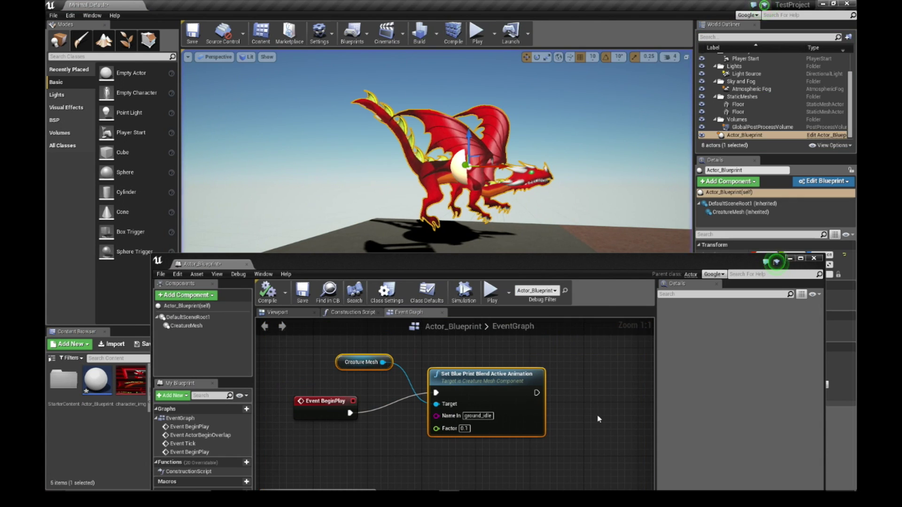
right_drag(594, 395, 531, 389)
Chain a Delay node with Duration 5 after the idle blend node
right_click(531, 388)
text(setd)
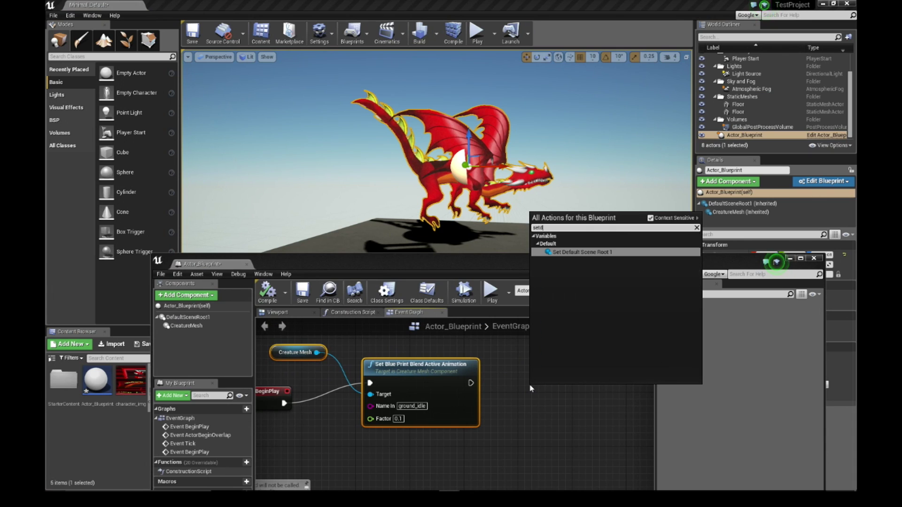
text(e)
key(BackSpace)
key(BackSpace)
key(BackSpace)
key(BackSpace)
key(BackSpace)
text(delay)
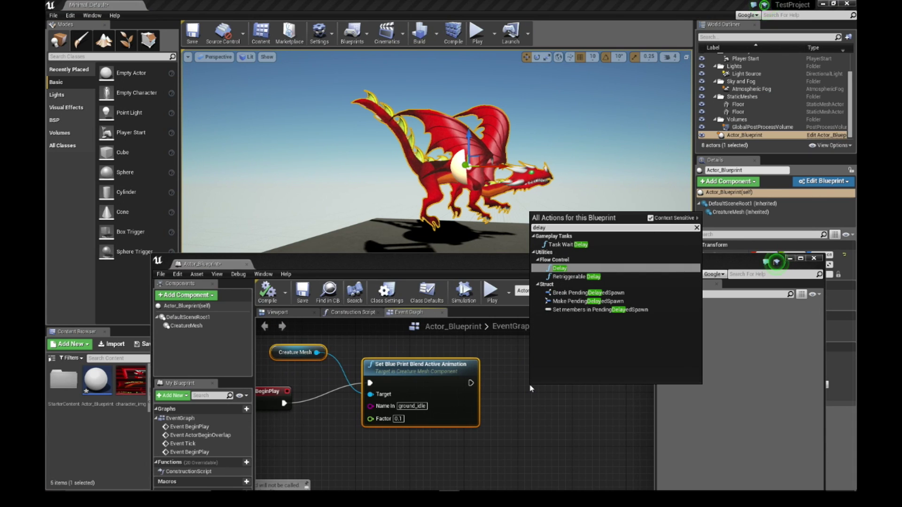
key(Return)
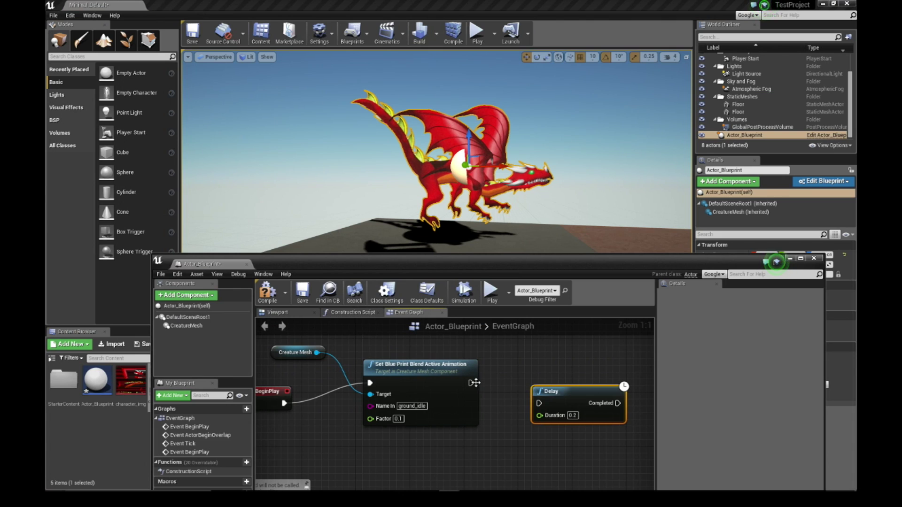
drag(471, 383, 539, 403)
right_drag(563, 373, 498, 358)
click(508, 401)
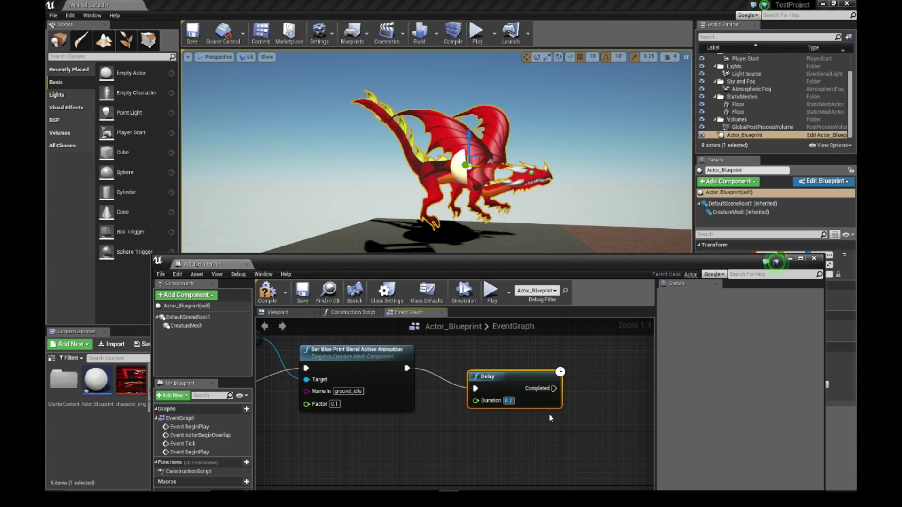
text(5)
Add a second Set Blue Print Blend Active Animation node that runs after the Delay completes
right_drag(576, 386, 537, 387)
right_click(537, 387)
text(setblu)
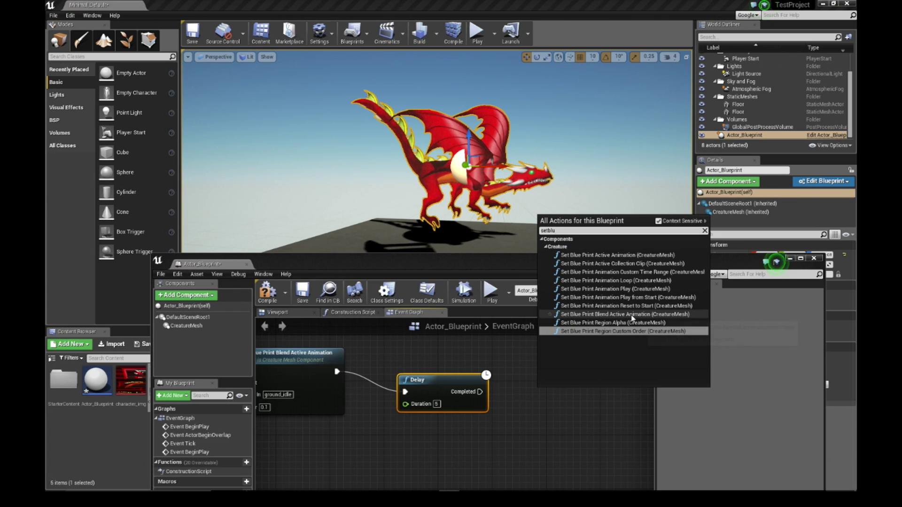
click(642, 316)
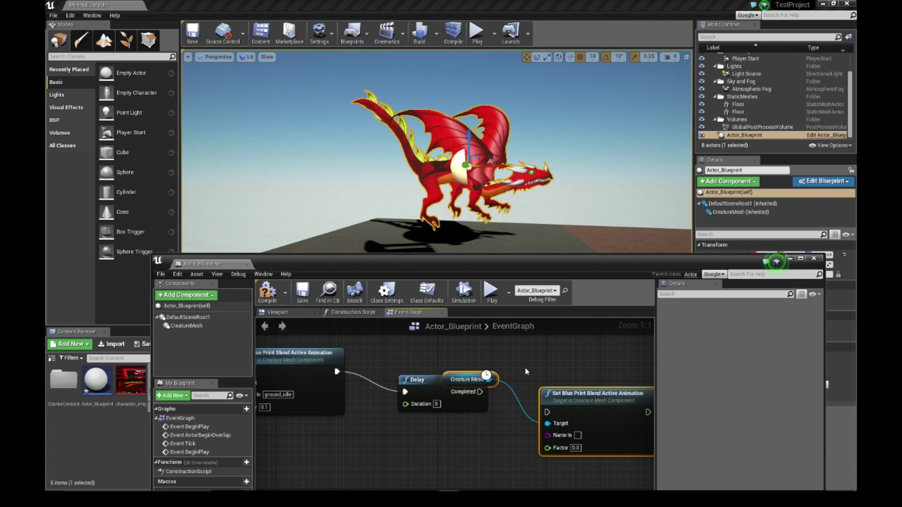
drag(480, 392, 547, 365)
right_drag(588, 424, 515, 437)
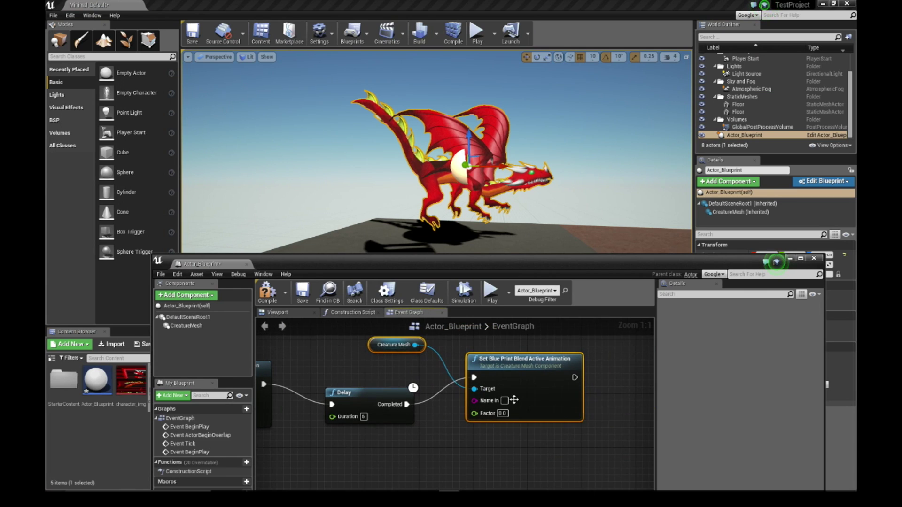
Set the second blend node's Name In to ground_walk and Factor to 0.1
click(505, 401)
text(grou)
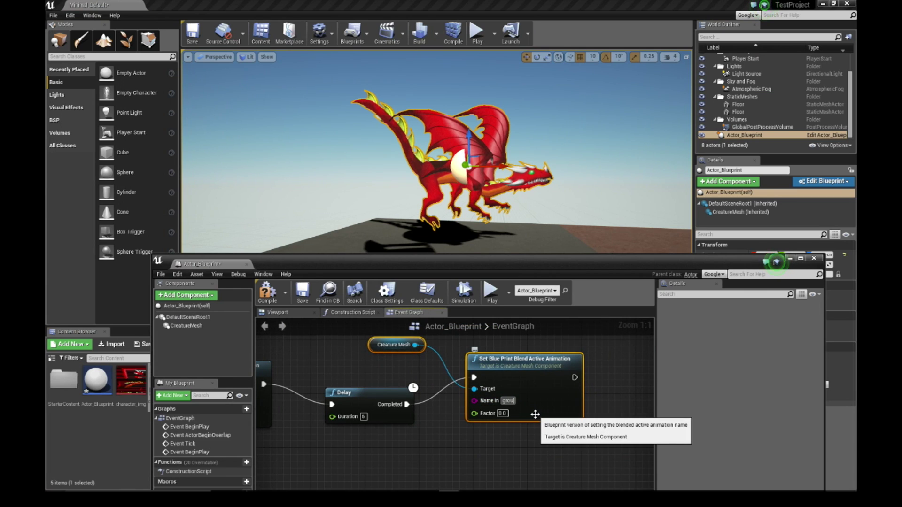
text(nd_walk)
key(Return)
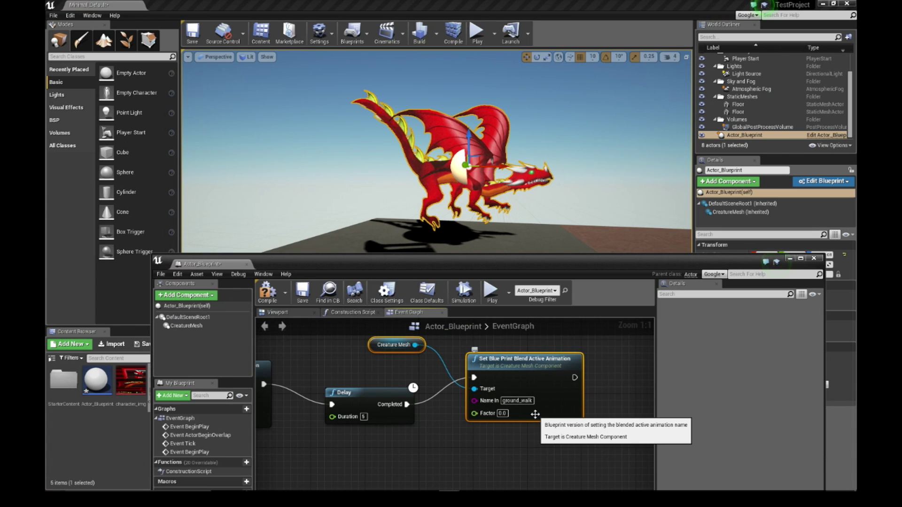
click(502, 414)
text(0.1)
right_drag(452, 439, 492, 448)
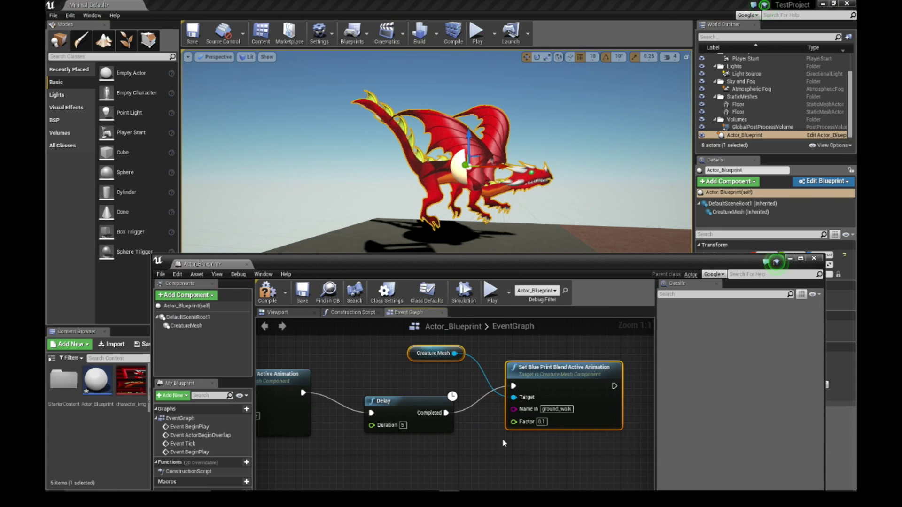
right_drag(419, 448, 545, 451)
scroll(459, 452, down, 2)
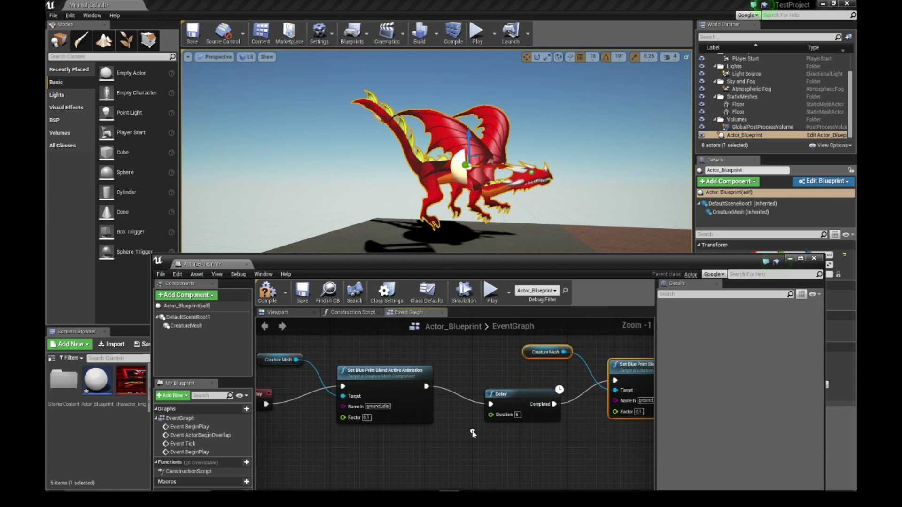
click(500, 304)
click(437, 150)
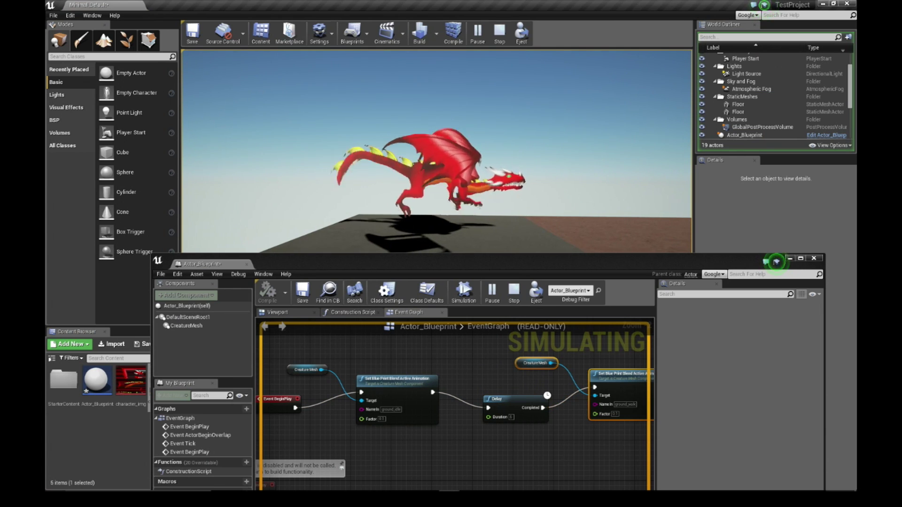
key(Escape)
click(491, 292)
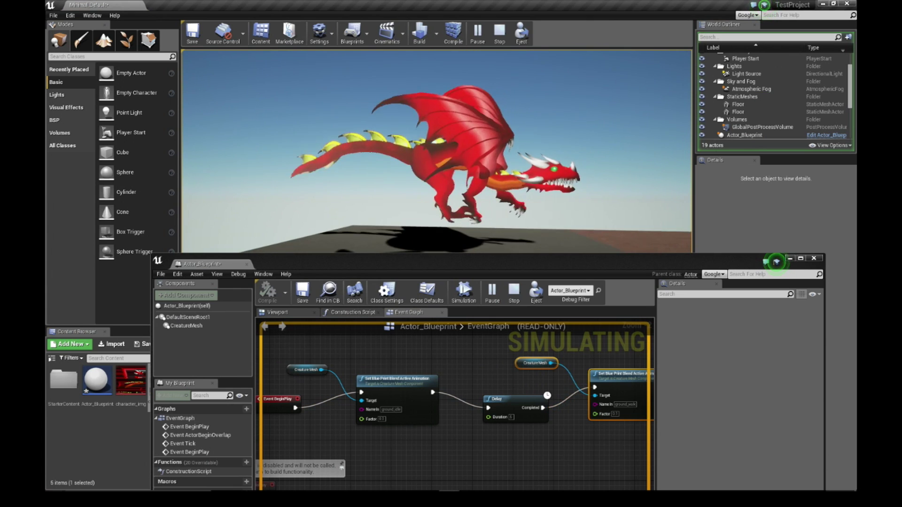
key(Escape)
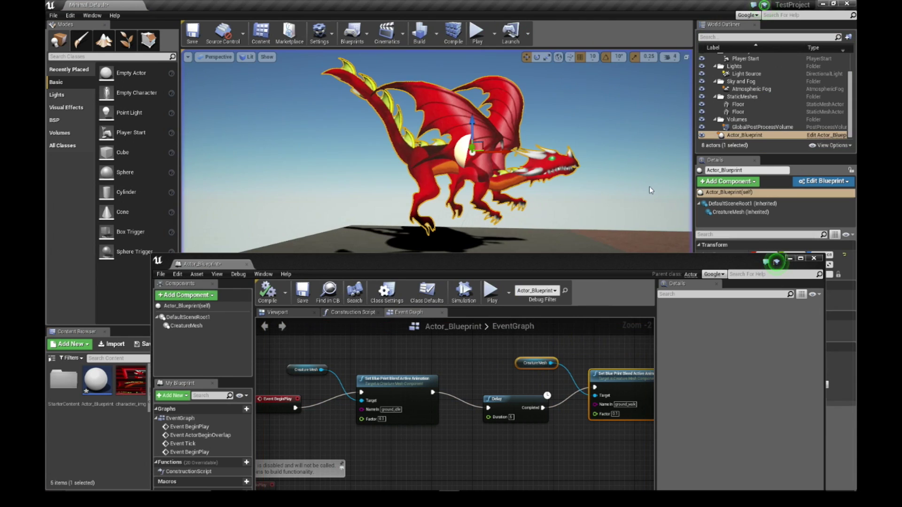